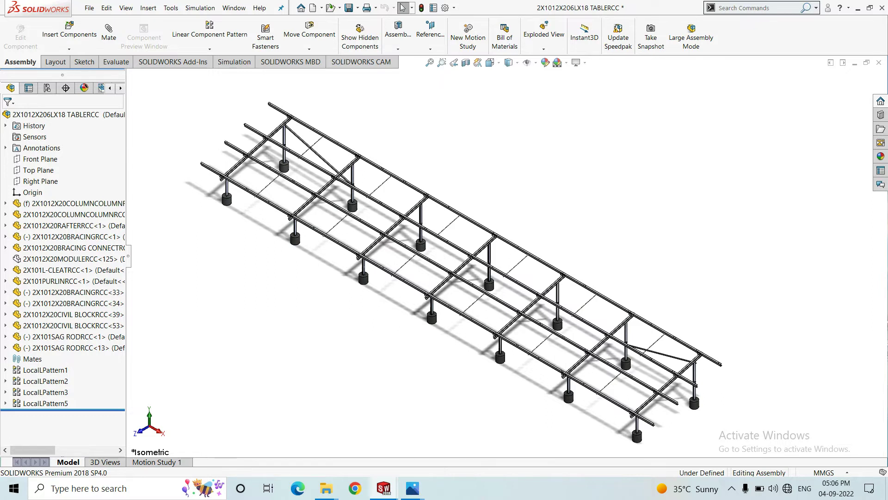
Open the front end column part from the table assembly, examine its full length, and close it.
scroll(680, 443, down, 10)
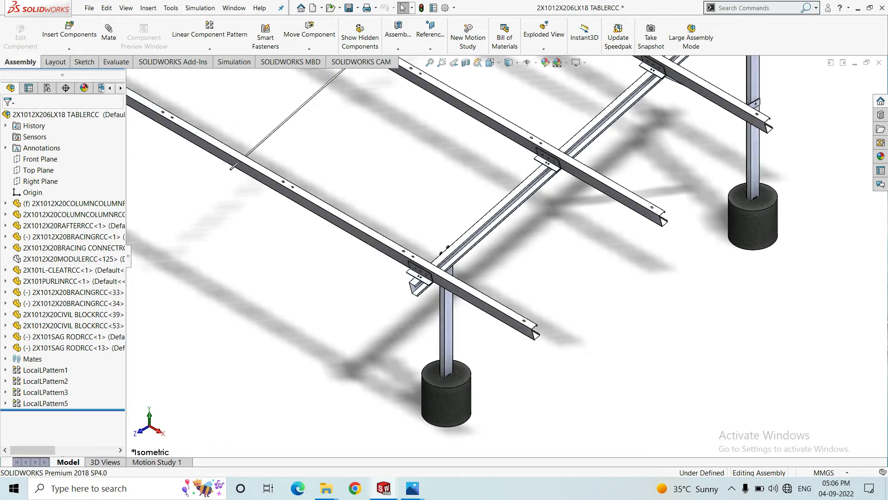
scroll(450, 330, down, 4)
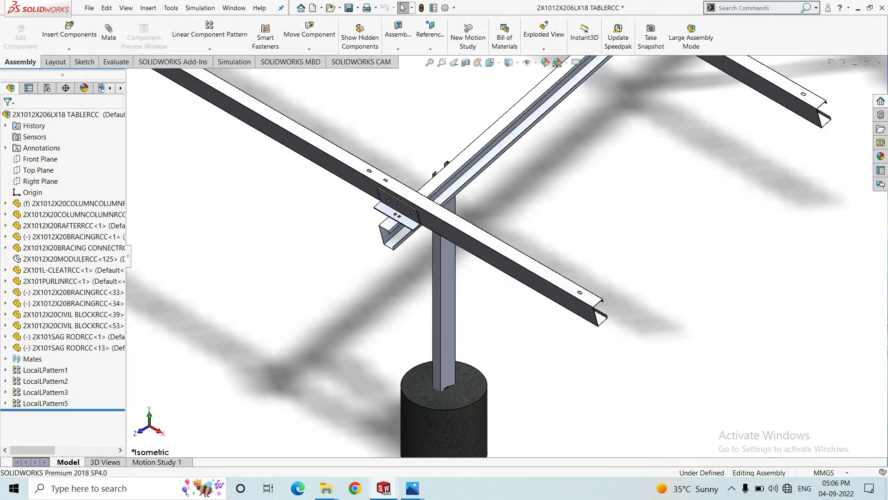
click(449, 329)
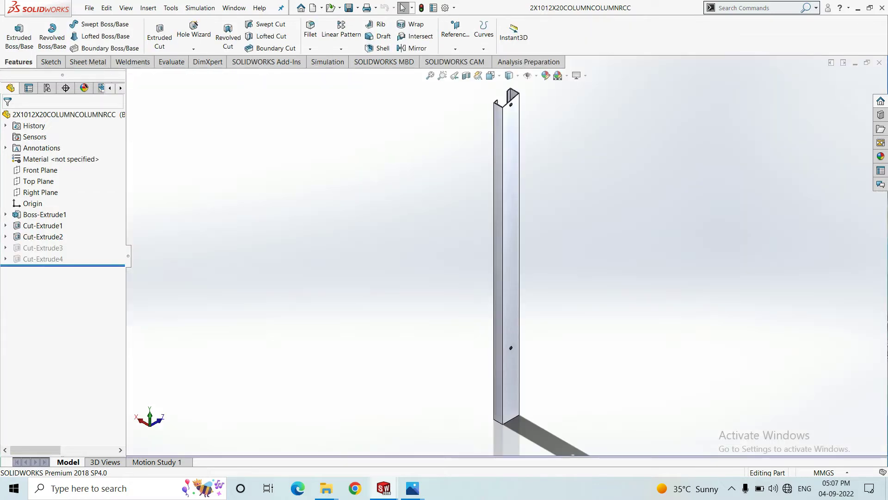
scroll(537, 89, down, 3)
scroll(506, 257, up, 6)
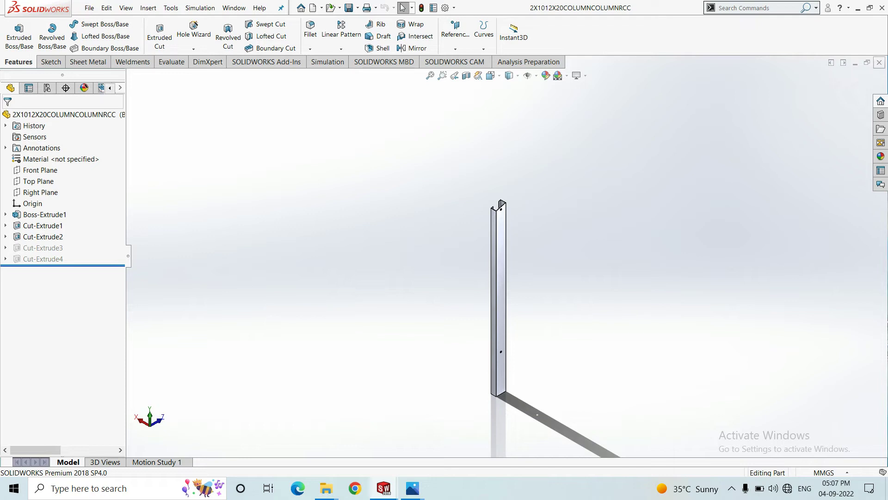
click(879, 62)
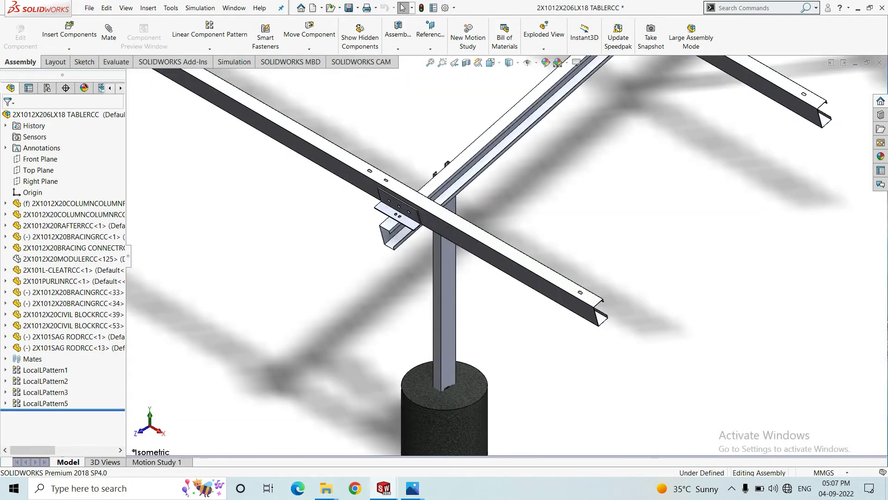
Switch to the RCC STRUCTURE assembly and examine the rafters, purlins and bracing beneath the solar modules.
scroll(373, 210, down, 5)
scroll(507, 256, up, 10)
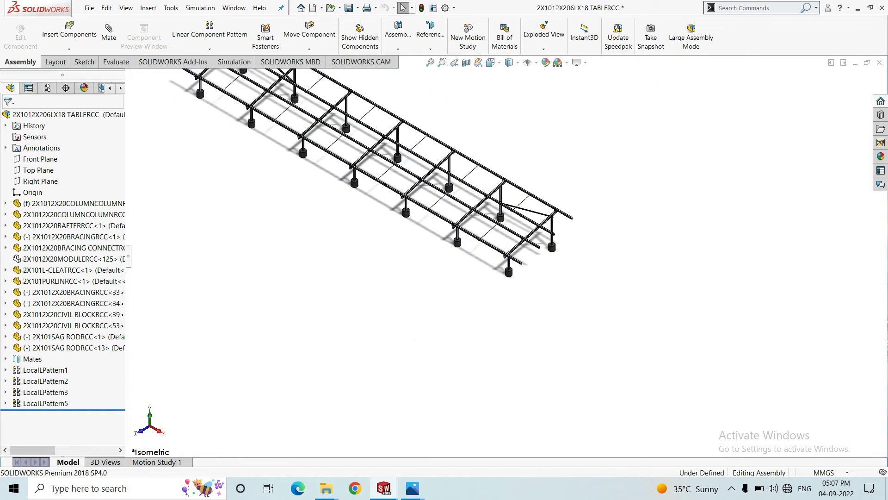
scroll(495, 194, down, 6)
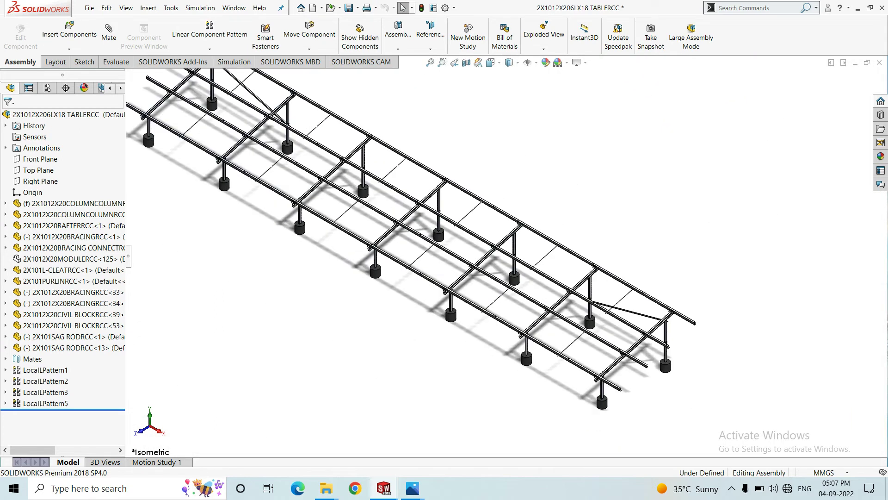
scroll(507, 258, up, 3)
mouse_move(384, 488)
click(321, 437)
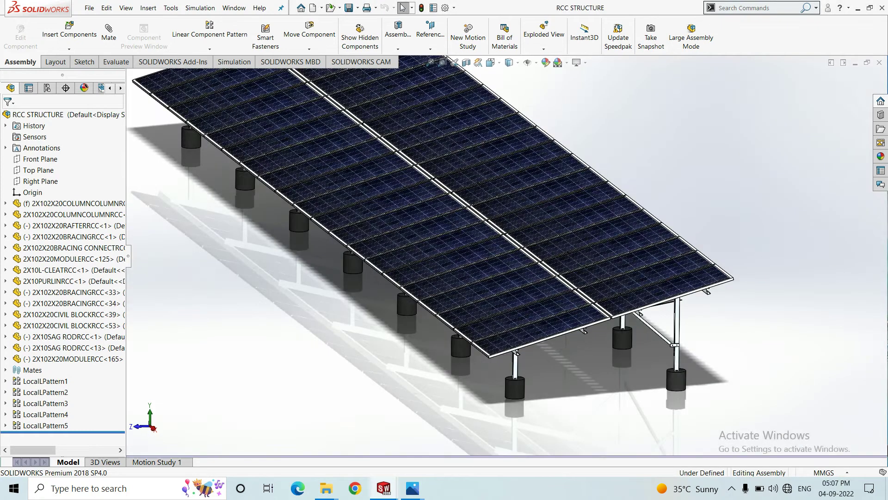
scroll(500, 250, up, 2)
scroll(437, 271, down, 2)
middle_drag(437, 270, 490, 185)
scroll(507, 261, up, 4)
scroll(742, 335, down, 4)
scroll(479, 272, down, 5)
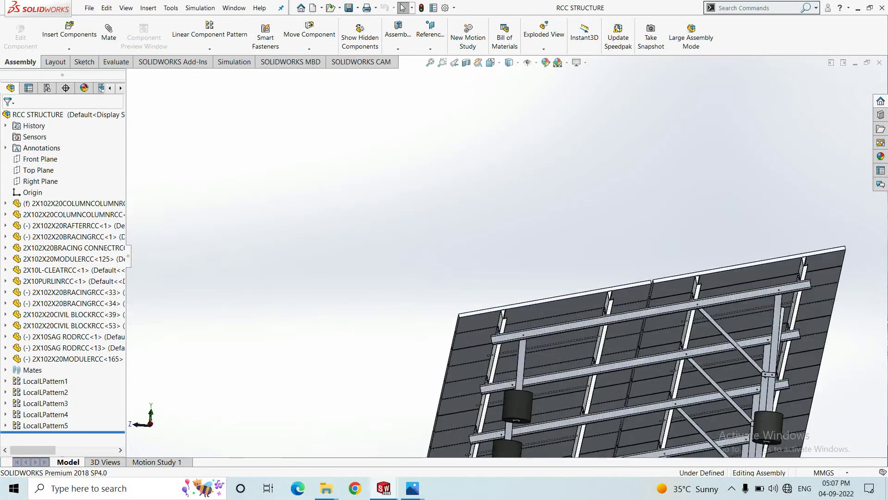
scroll(478, 319, down, 1)
mouse_move(480, 268)
middle_down()
mouse_move(488, 337)
mouse_move(479, 259)
middle_up()
scroll(579, 265, down, 6)
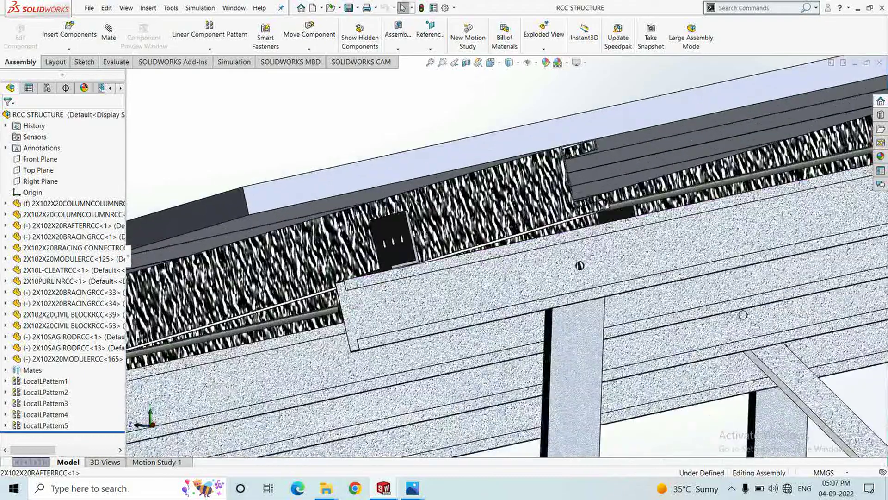
Examine the purlin end profile and the column with its civil block at the module table's end.
scroll(509, 259, up, 8)
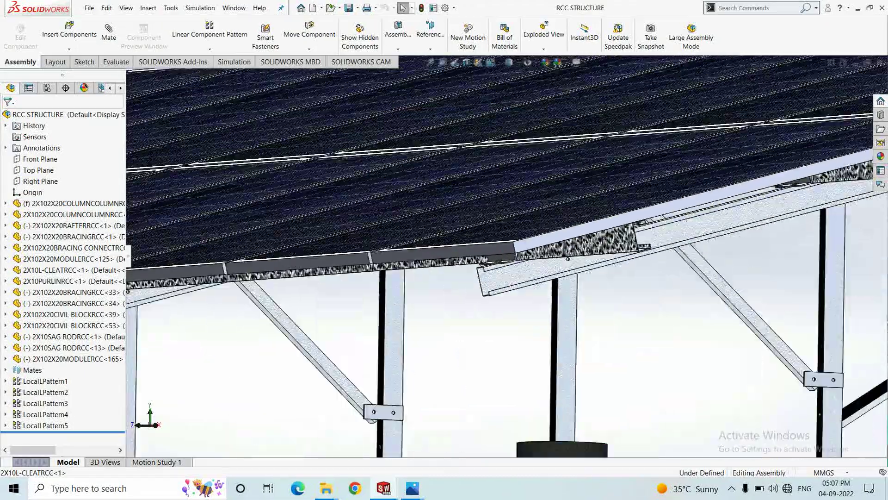
scroll(514, 275, down, 10)
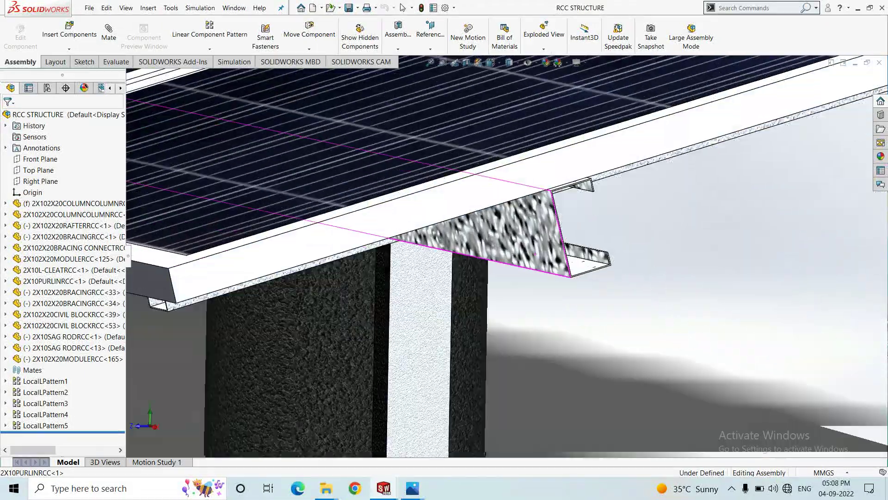
scroll(535, 254, down, 8)
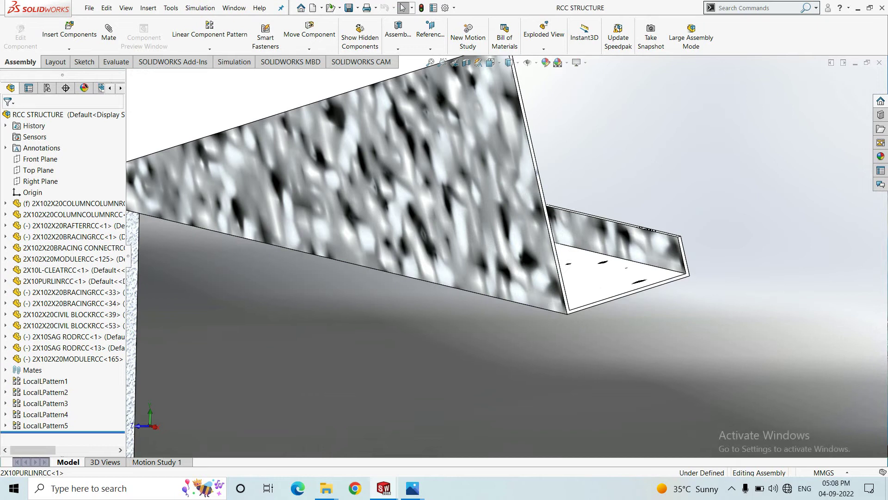
scroll(535, 254, down, 10)
scroll(535, 254, up, 10)
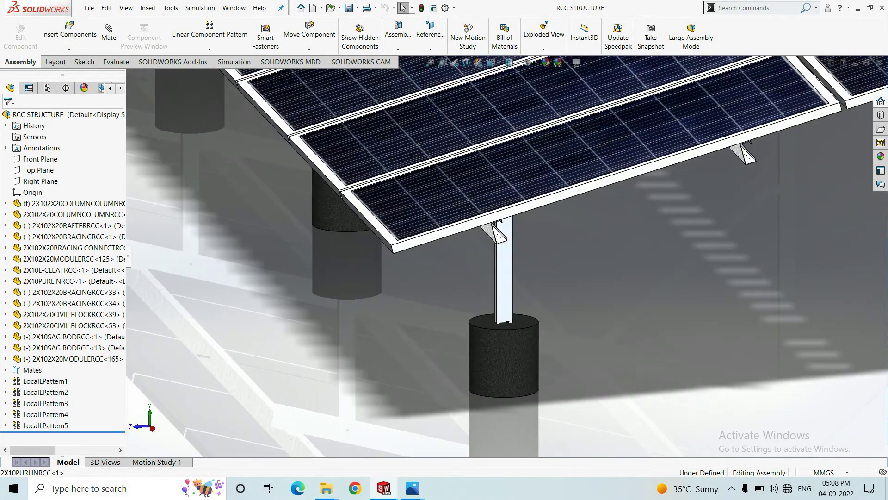
scroll(504, 270, up, 12)
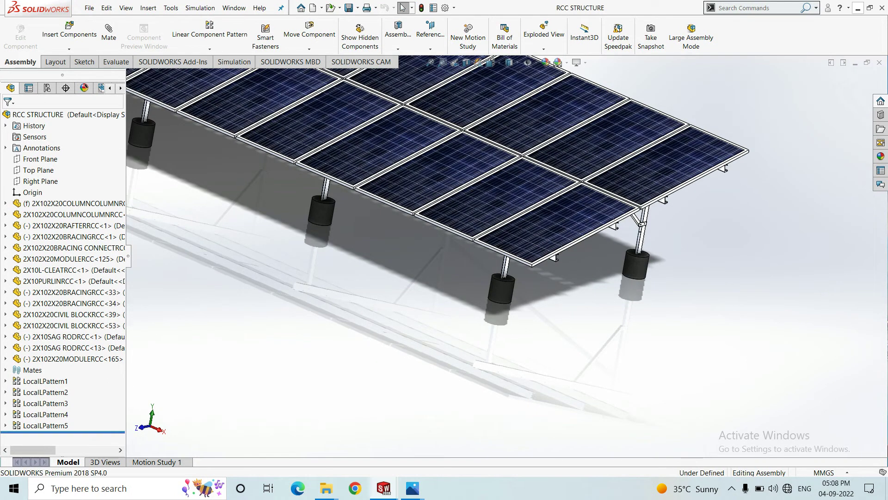
Return to the 2X1012X206LX18 TABLERCC assembly and inspect the L-cleat joint between purlin, rafter and front column.
click(858, 8)
mouse_move(383, 488)
click(324, 437)
scroll(592, 342, down, 7)
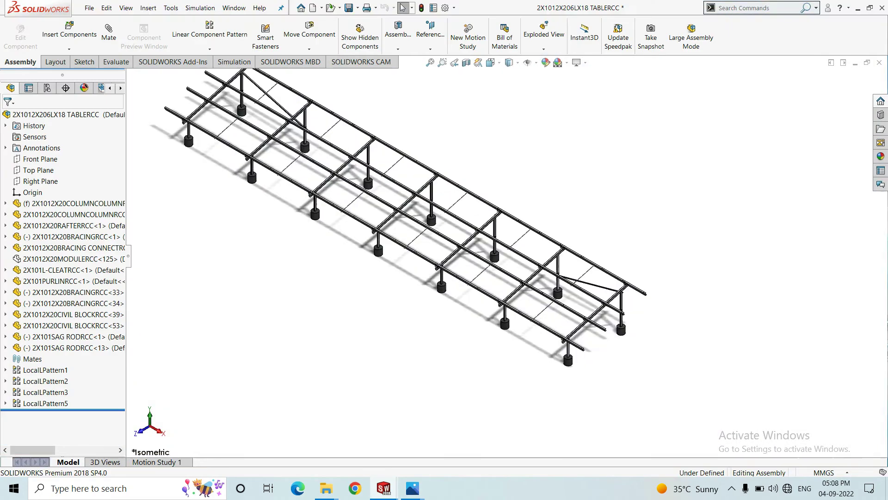
scroll(544, 319, down, 5)
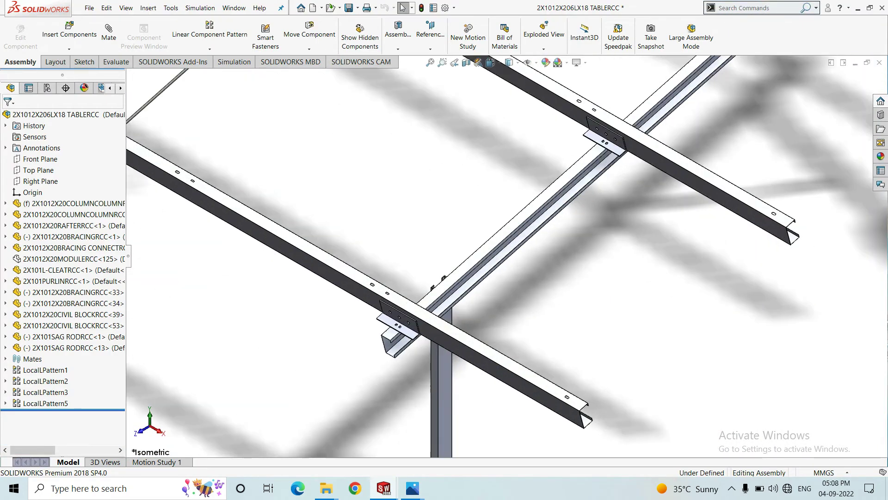
scroll(438, 311, down, 5)
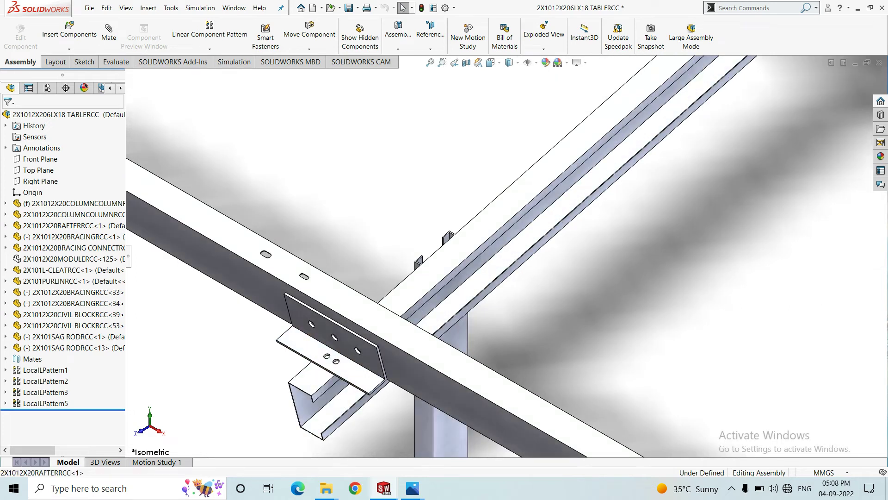
click(337, 401)
key(Escape)
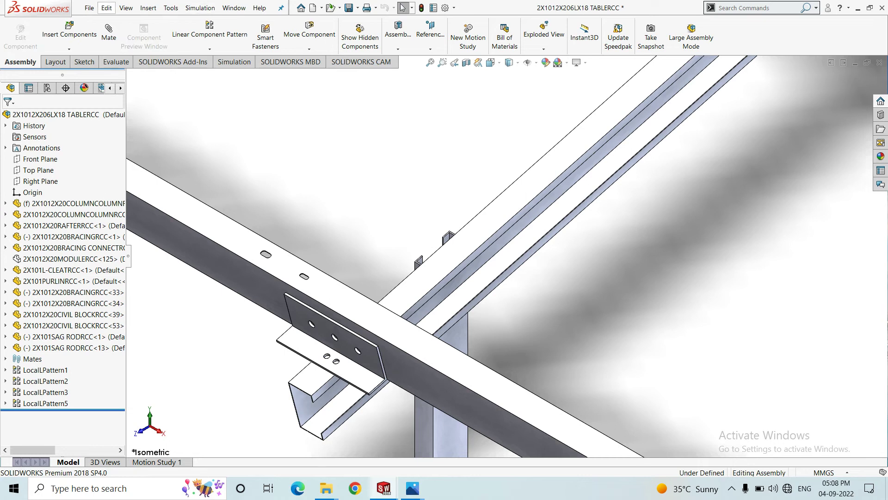
Create a new part document.
click(89, 8)
click(89, 7)
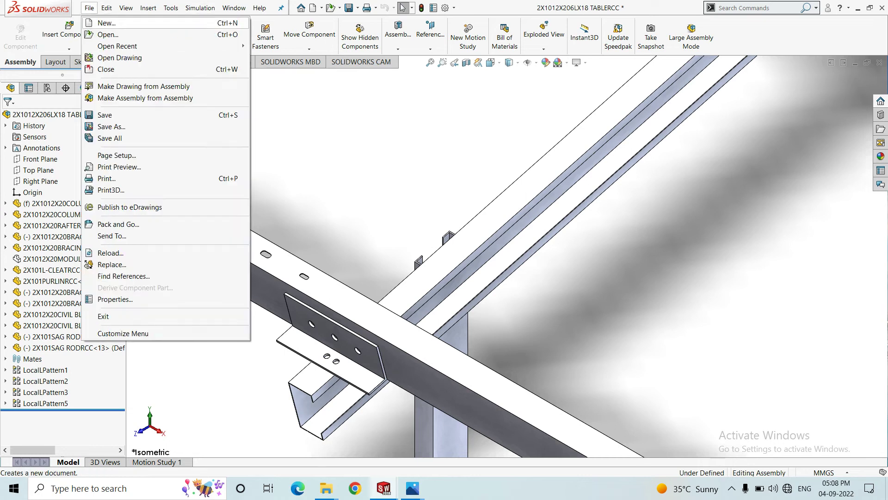
click(107, 23)
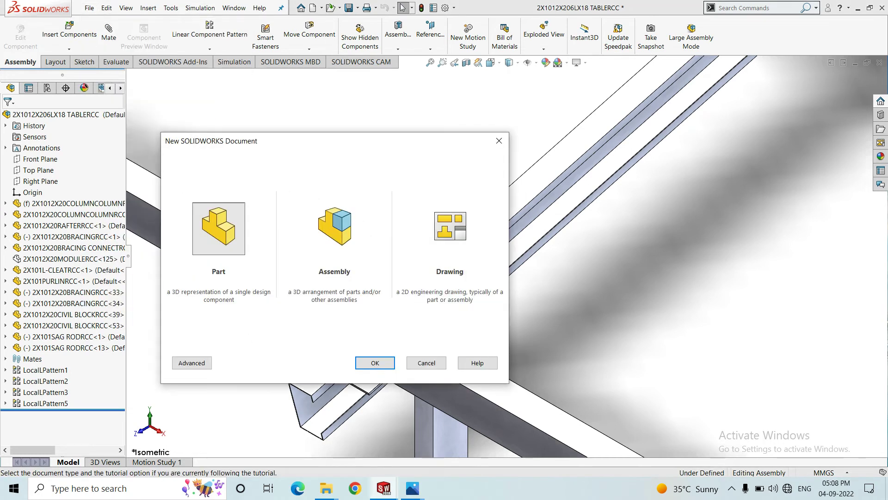
key(Return)
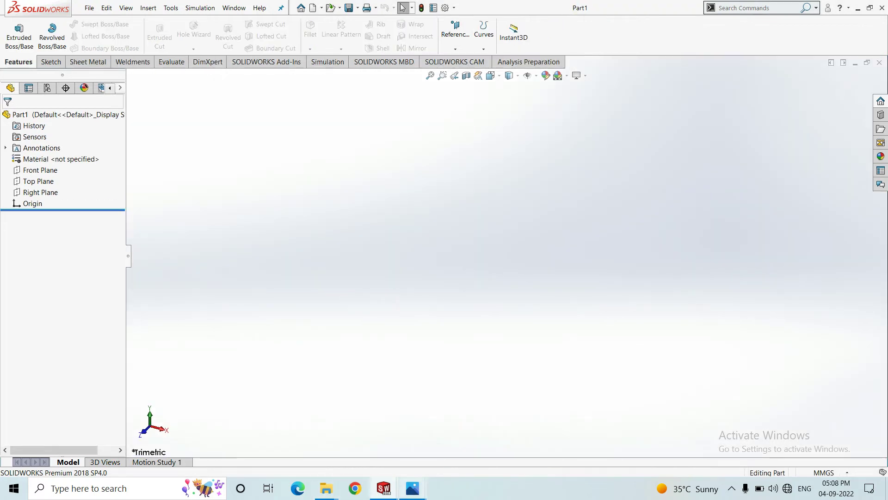
Switch to the Photos app, review the solar site photos for the columns, bracing and module rows, and minimize the viewer.
mouse_move(412, 488)
click(350, 419)
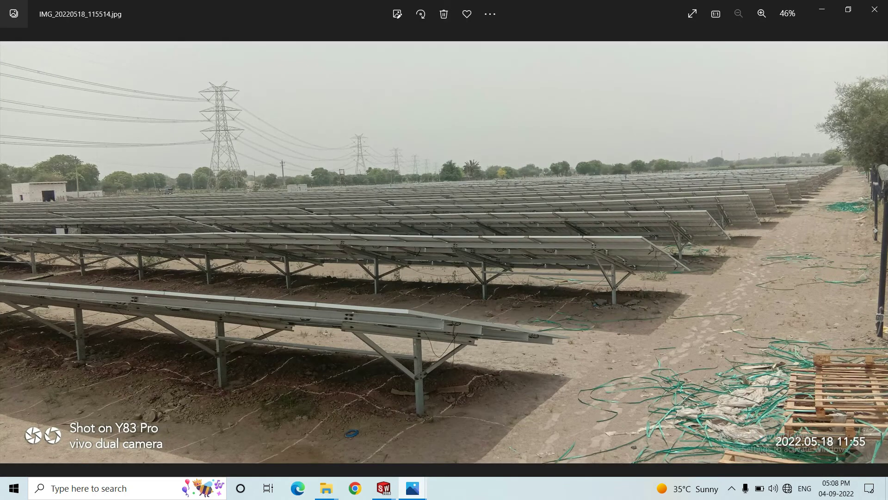
scroll(416, 416, up, 2)
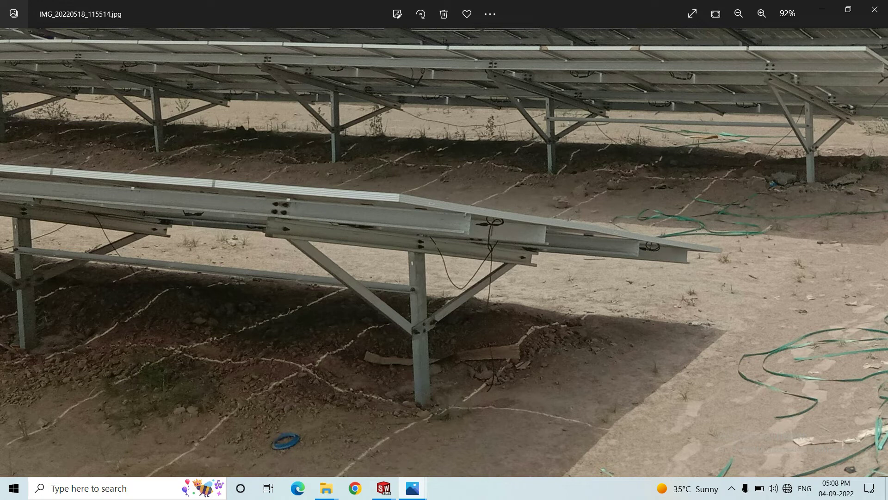
scroll(418, 425, down, 2)
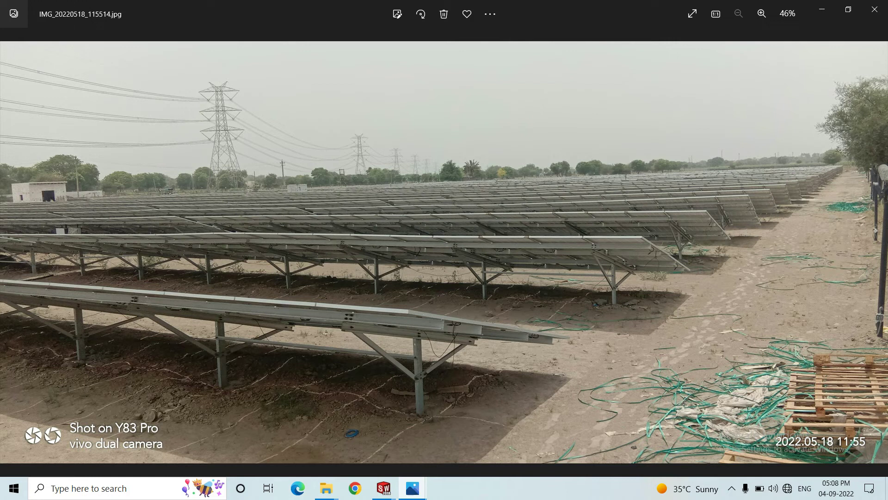
key(Right)
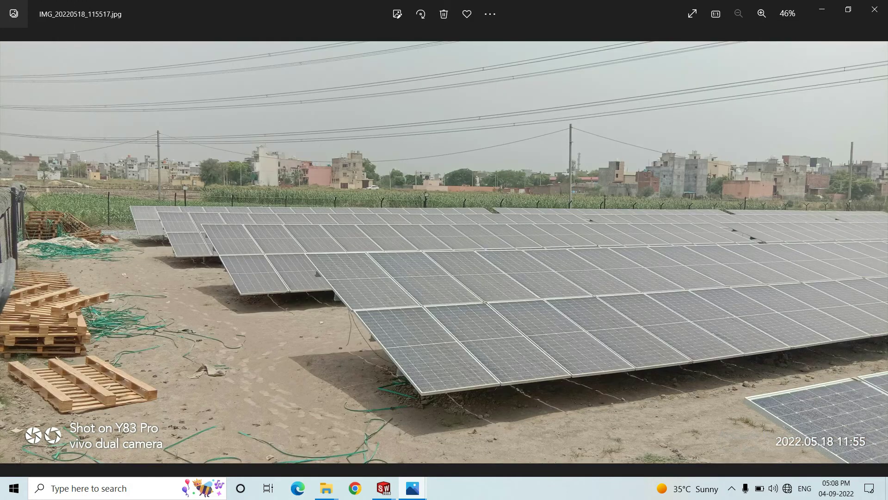
key(Left)
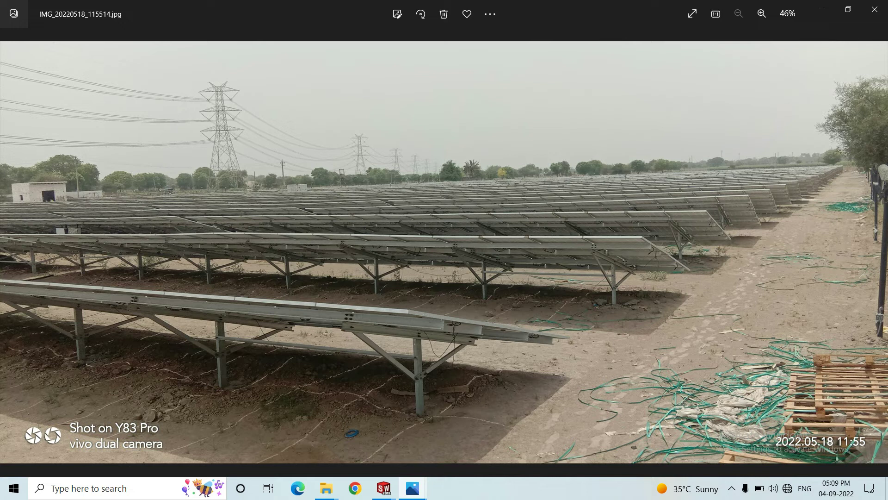
key(Left)
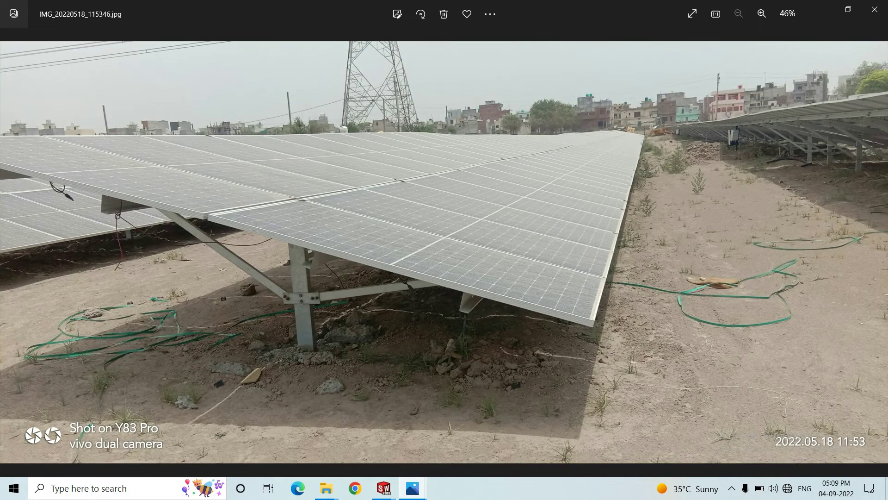
key(Right)
key(Right)
key(Right)
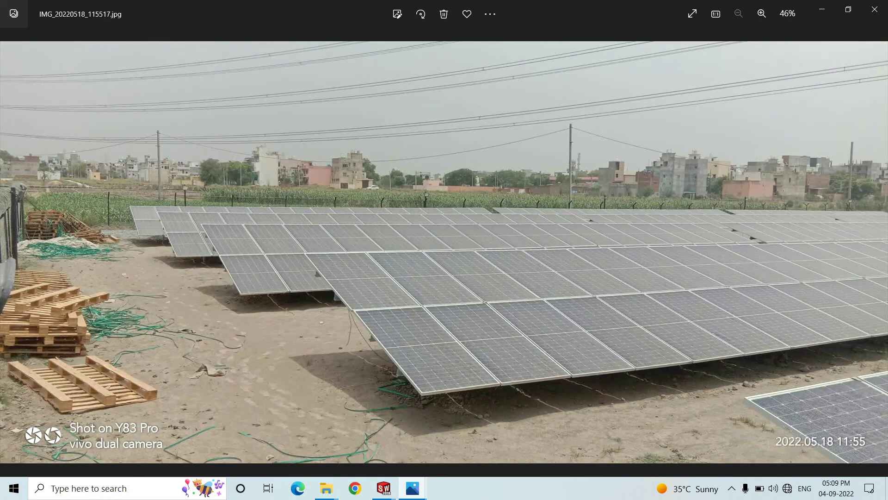
key(Right)
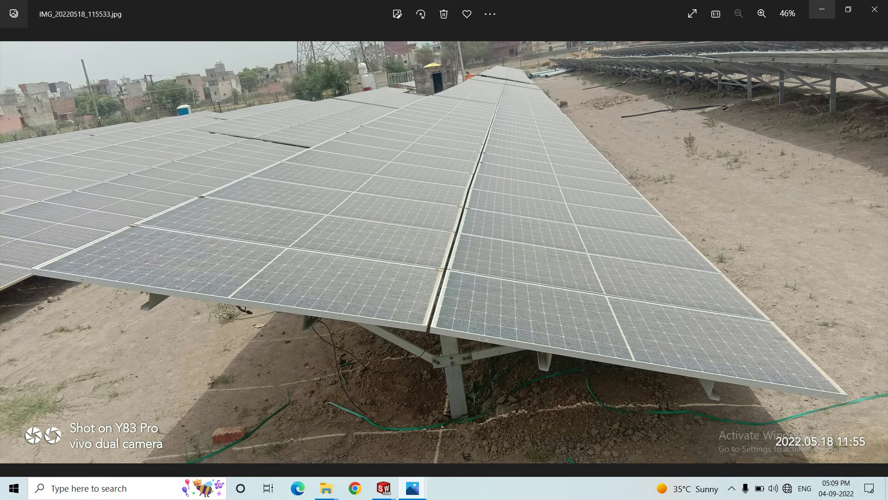
click(822, 9)
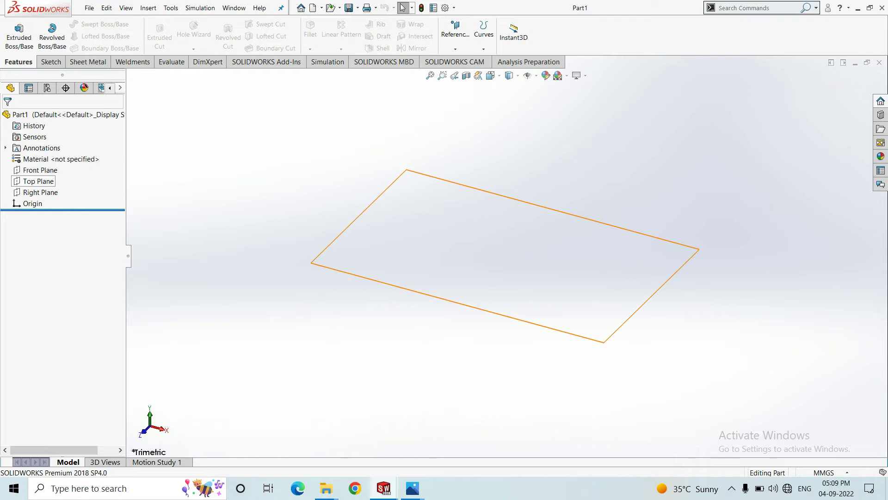
Sketch an open lipped C-profile with lines on the Top Plane, starting at the origin, about 34 mm wide and 91 mm high.
click(38, 181)
key(Escape)
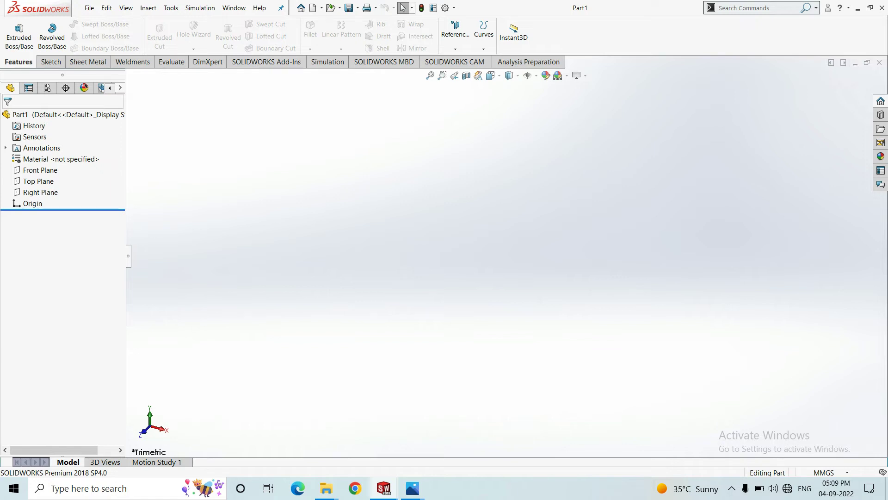
click(38, 180)
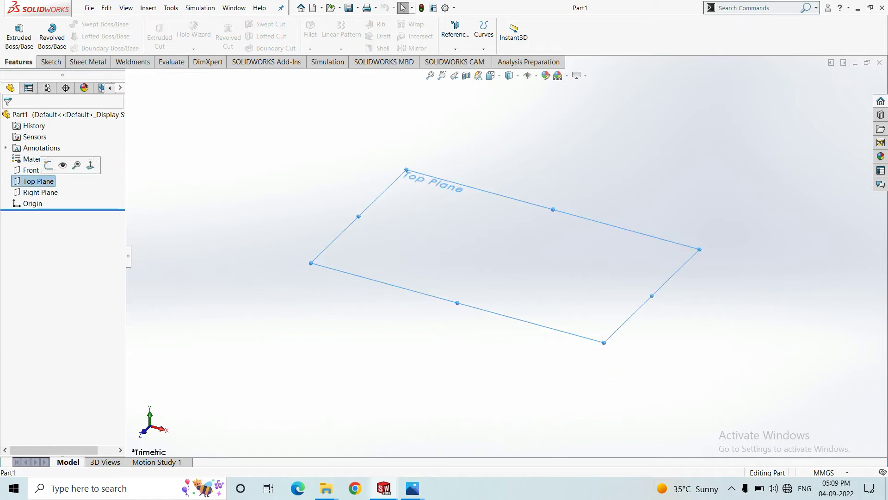
click(88, 167)
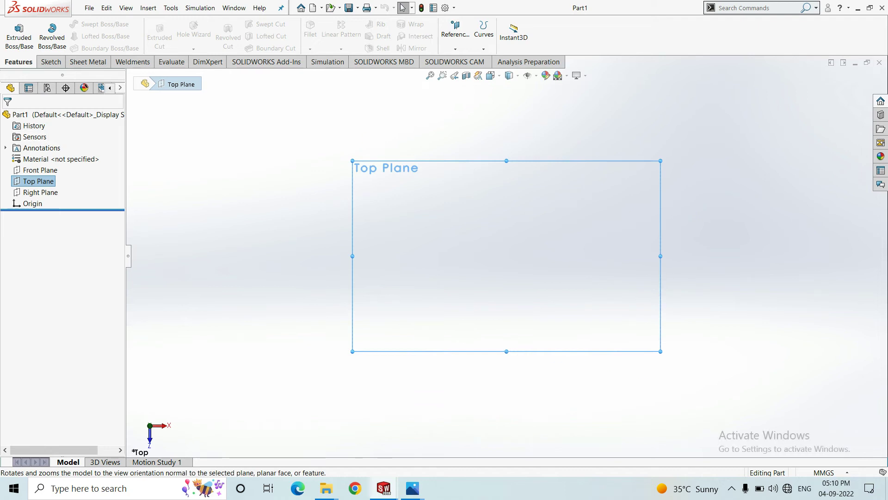
click(51, 62)
click(87, 24)
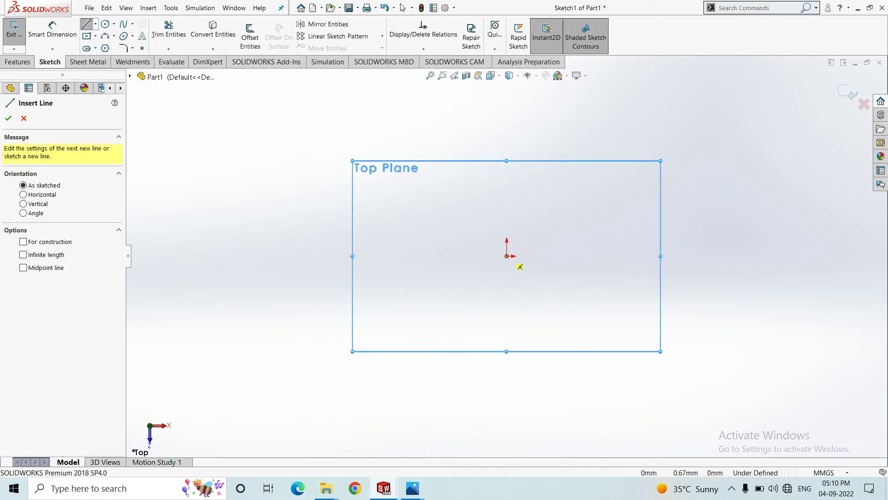
click(508, 258)
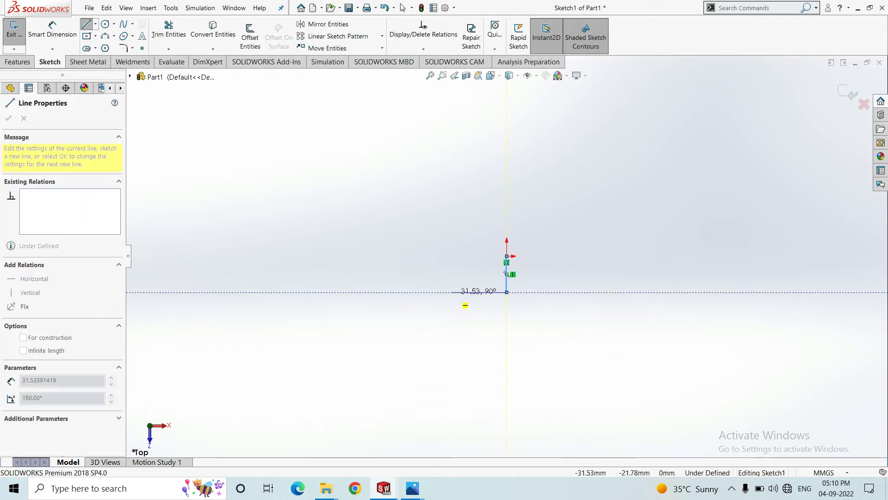
click(447, 291)
click(447, 184)
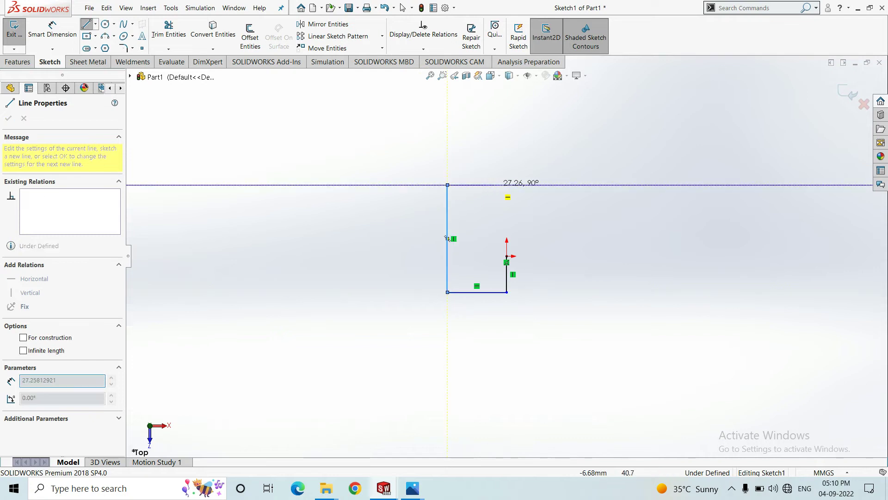
click(506, 185)
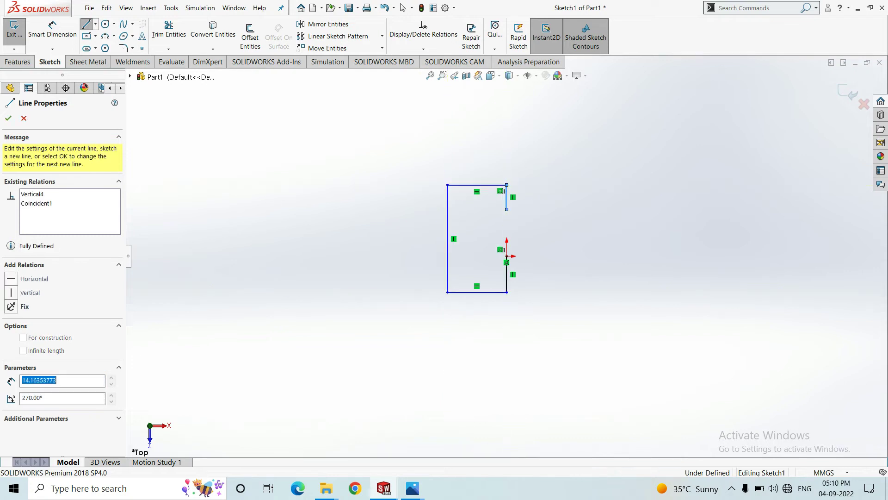
right_click(541, 159)
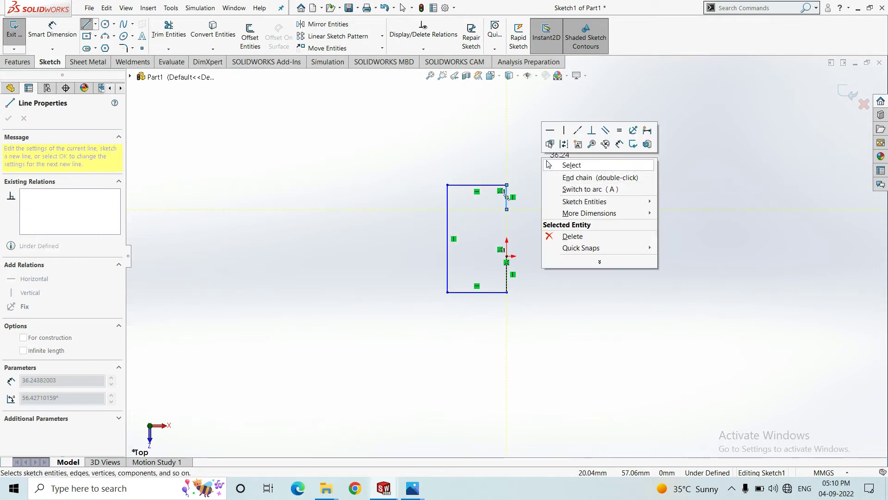
click(549, 164)
Dimension the C-profile's upper flange to 50 mm and its long vertical web to 100 mm.
click(51, 33)
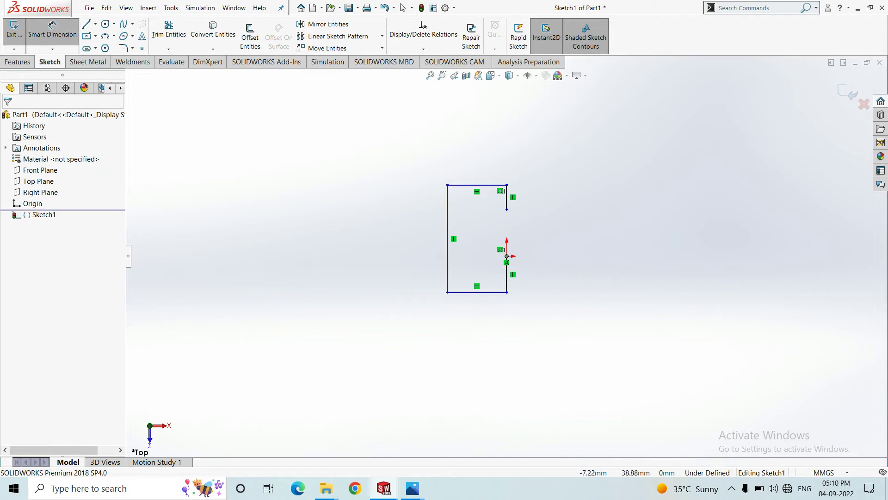
click(485, 184)
click(488, 149)
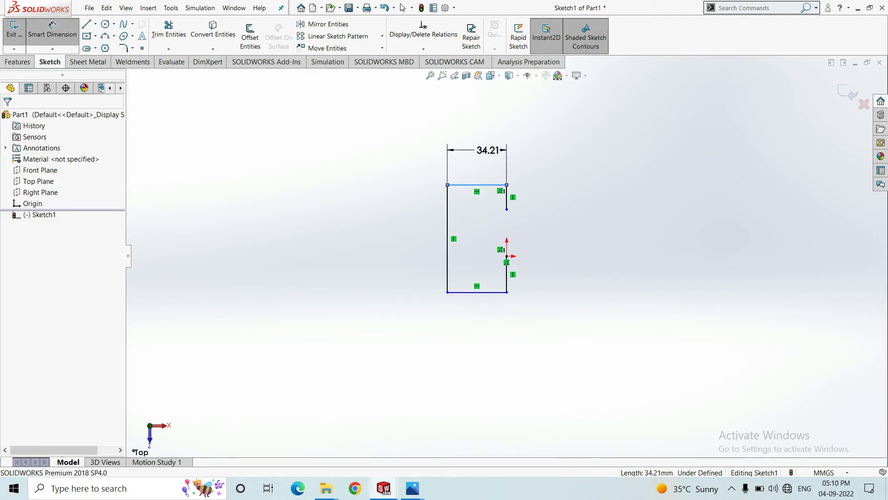
text(50)
key(Return)
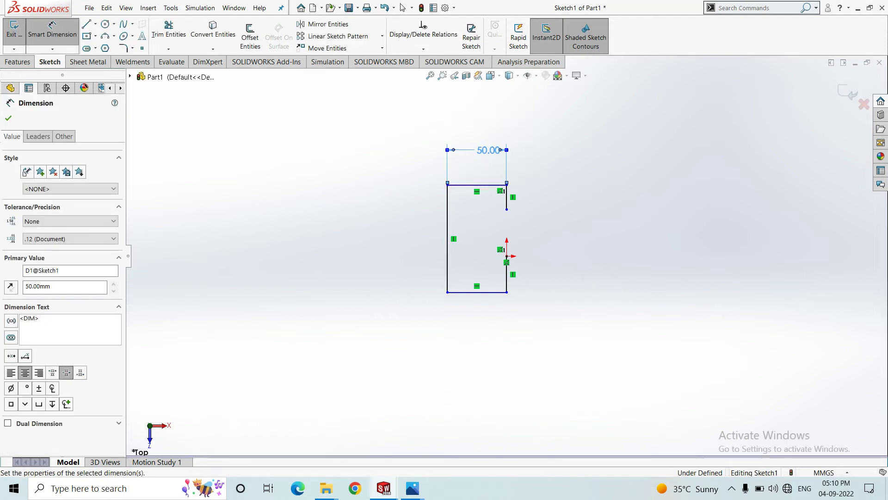
click(447, 239)
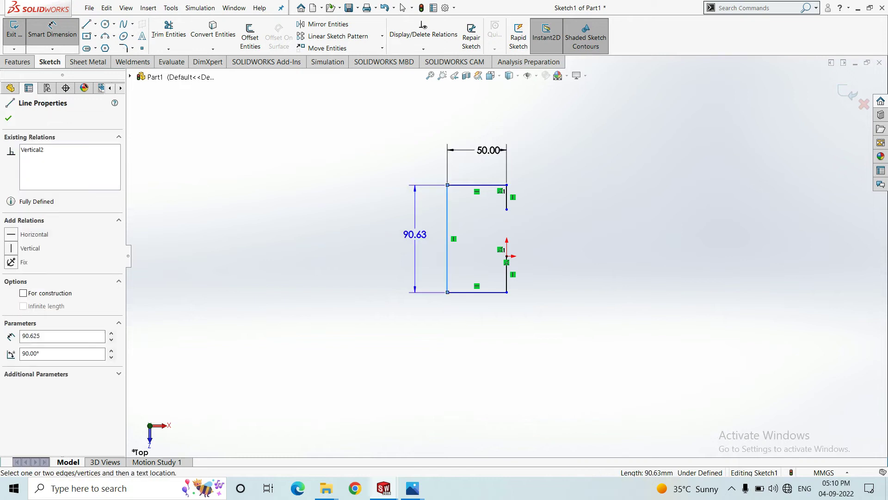
click(415, 238)
text(100)
key(Return)
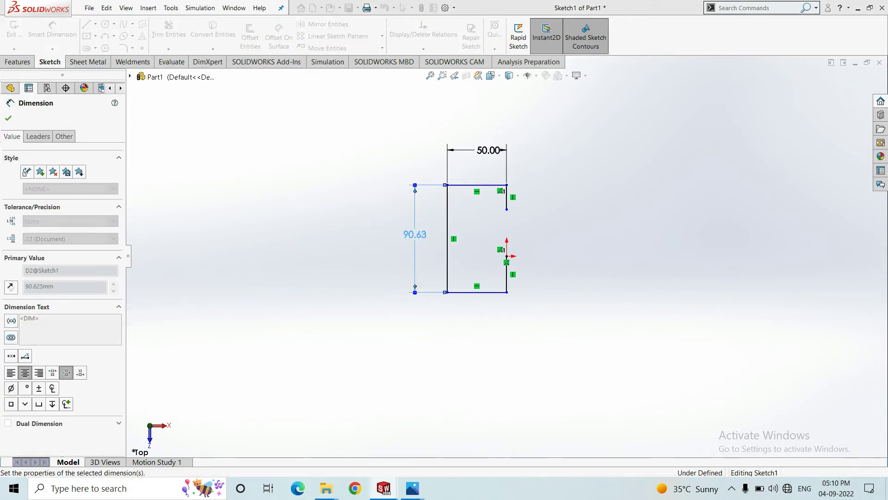
Dimension both the lower and the upper lip of the C-profile to 15 mm.
click(507, 269)
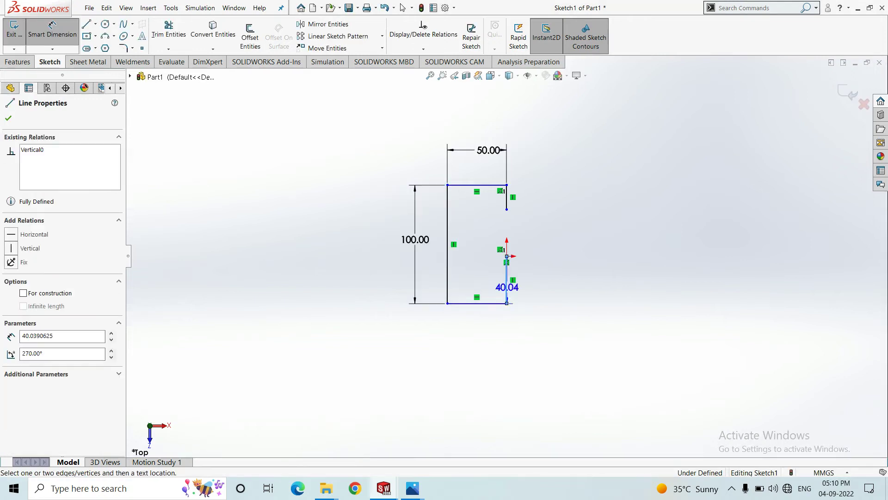
click(562, 302)
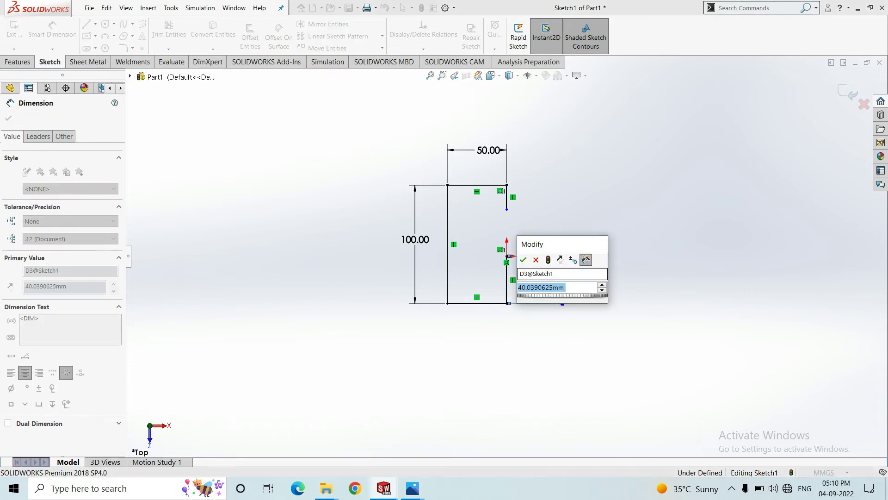
text(15)
key(Return)
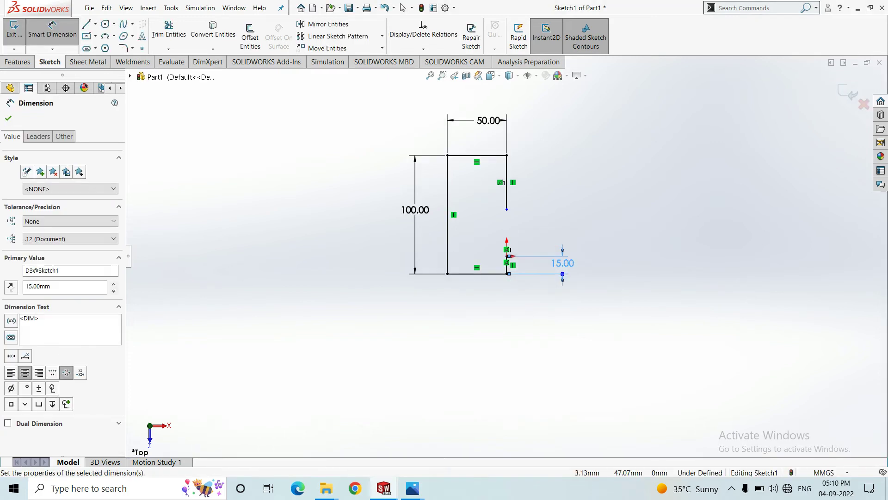
click(507, 189)
click(548, 185)
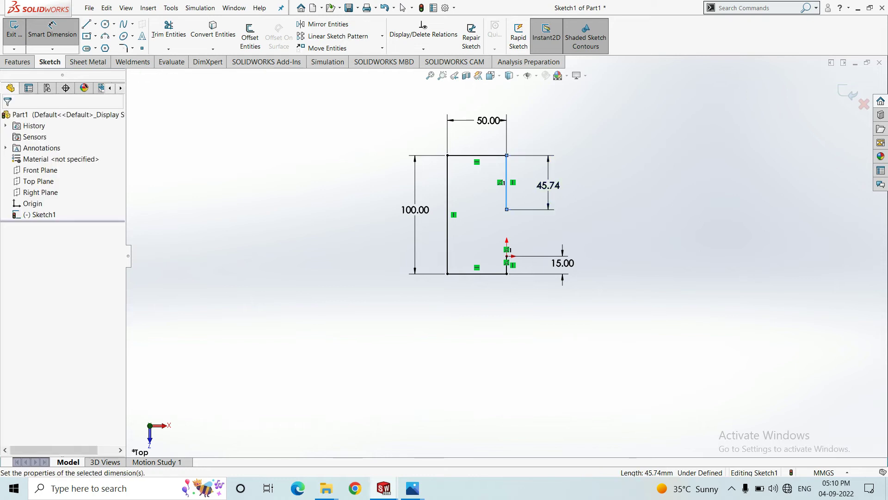
text(15)
key(Return)
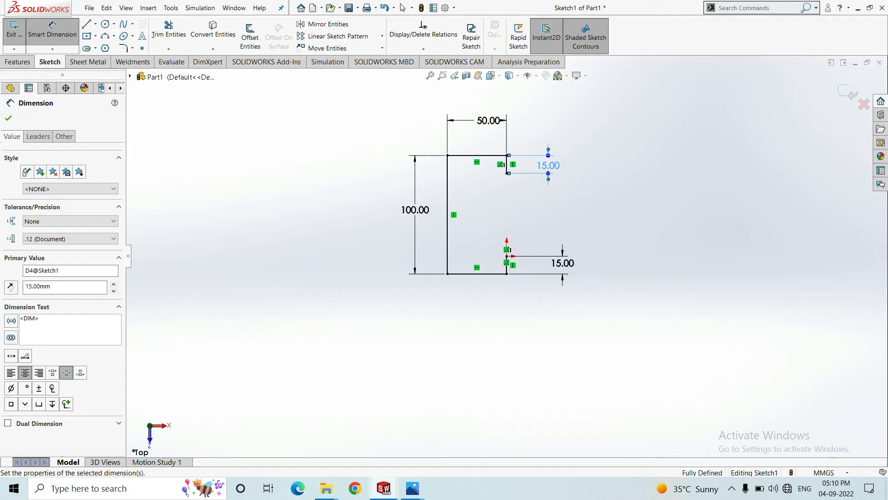
click(8, 118)
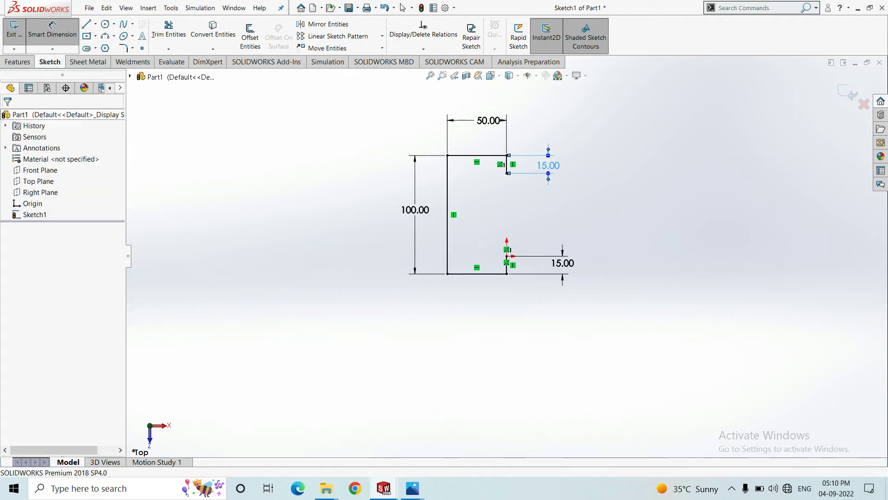
click(402, 8)
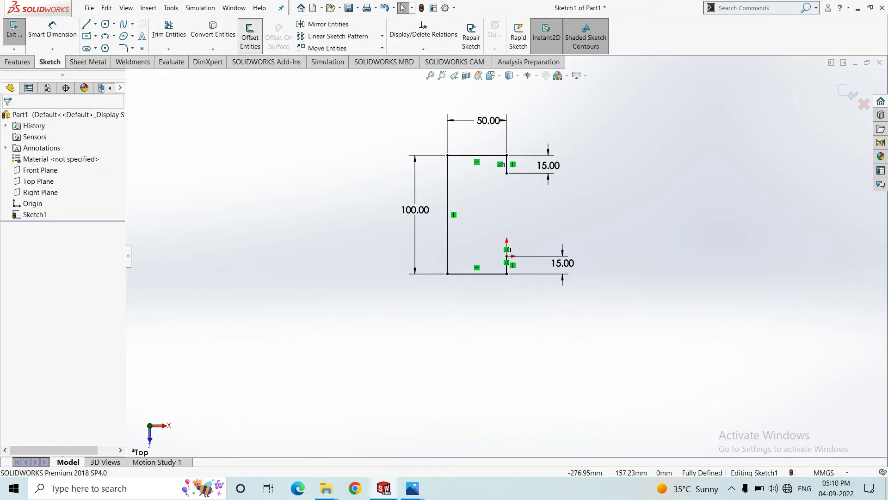
Try offsetting the whole C-profile chain inward by 16 mm and undo the offset.
click(250, 37)
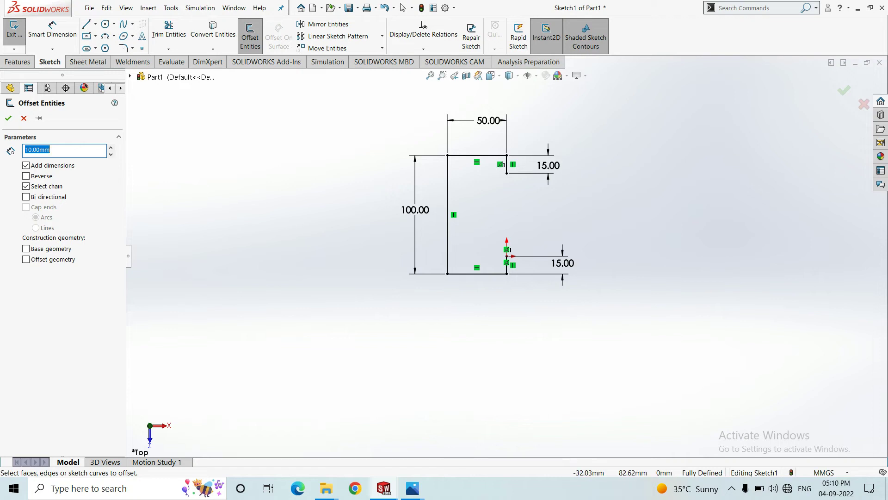
click(467, 156)
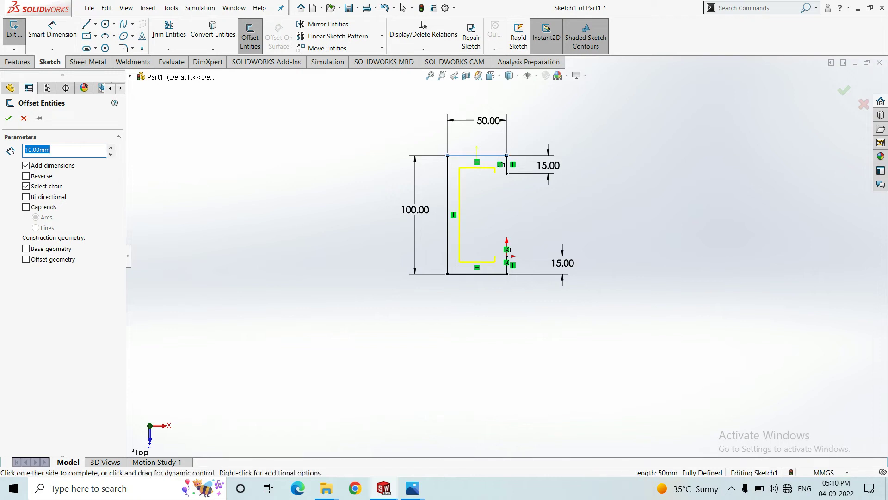
text(1.6)
key(Return)
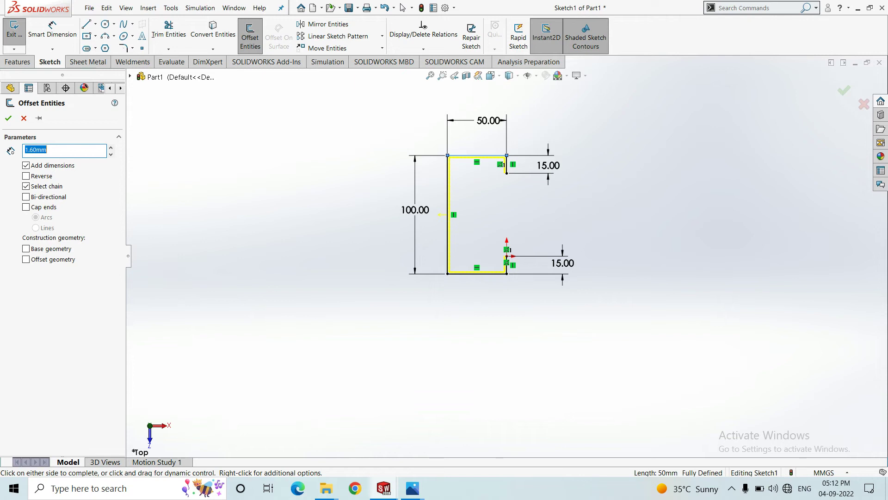
text(16)
key(Return)
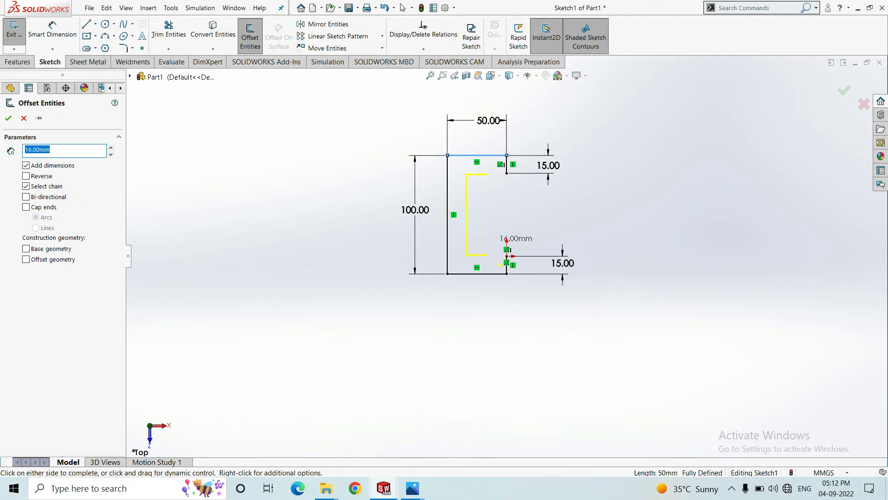
key(Return)
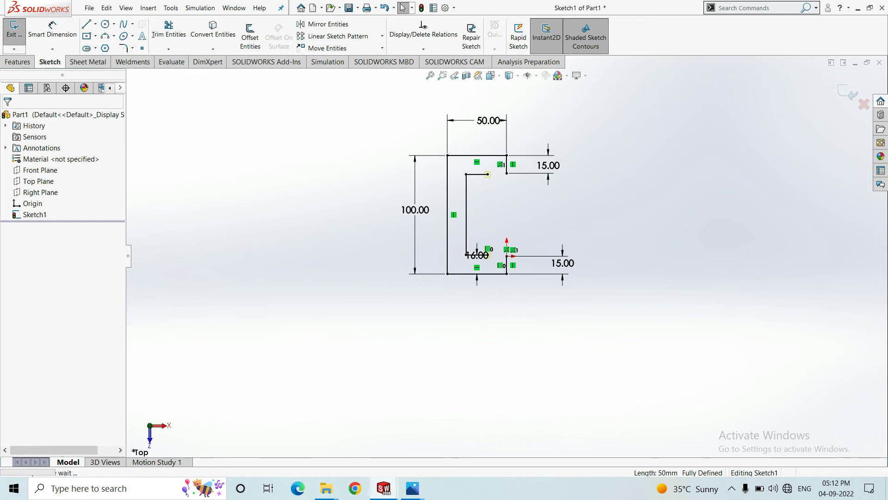
key(ctrl+z)
Offset the whole C-profile chain inward by 1.6 mm.
click(250, 37)
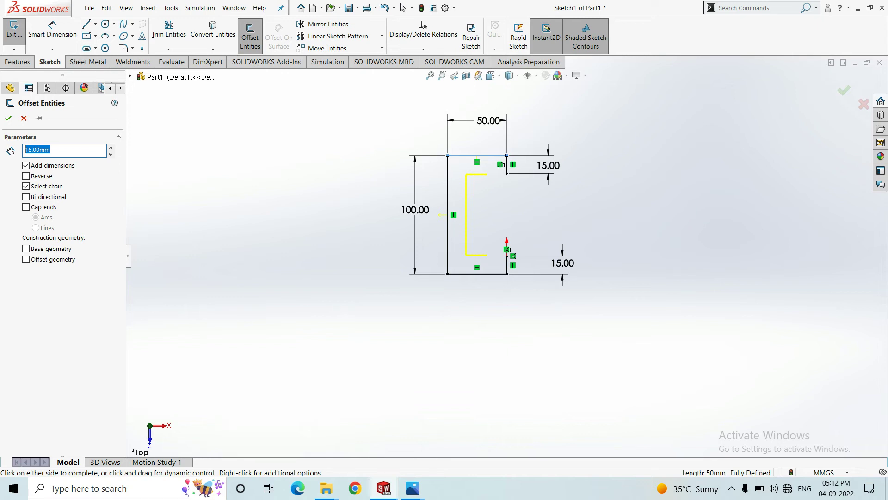
text(1.6)
key(Return)
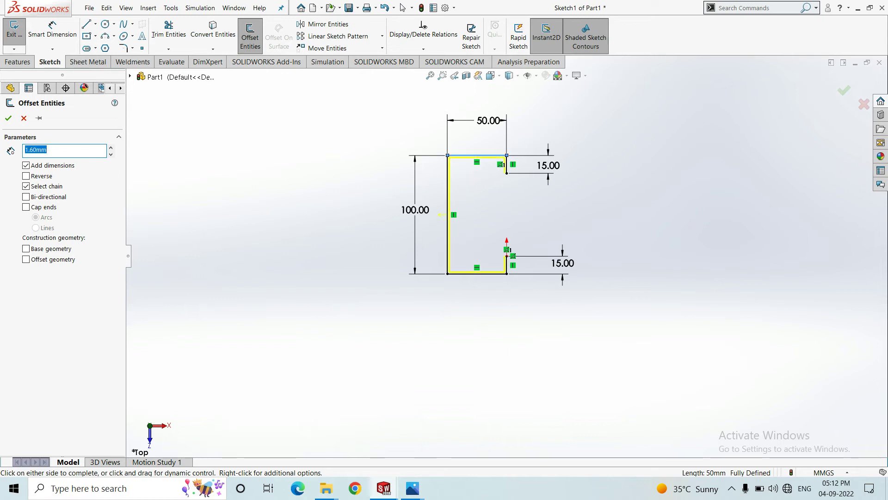
click(8, 118)
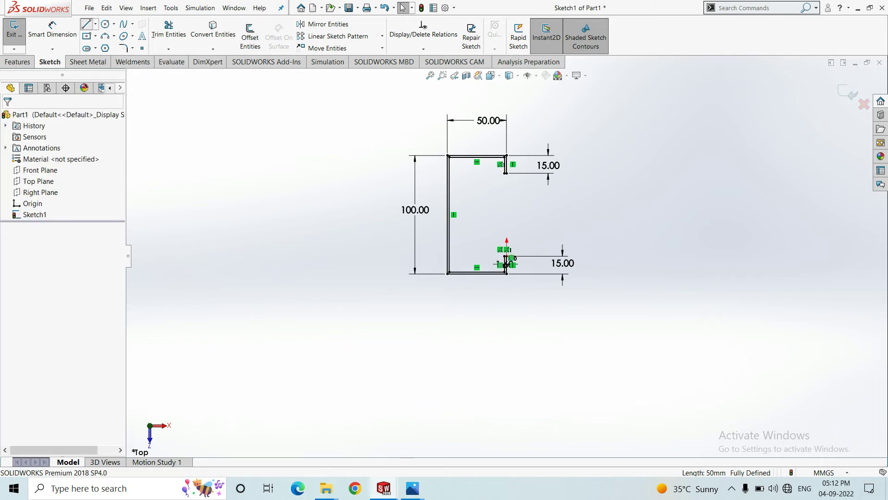
Close the open ends of the upper and lower lips with short lines between the outer and offset profiles.
key(l)
scroll(503, 178, down, 5)
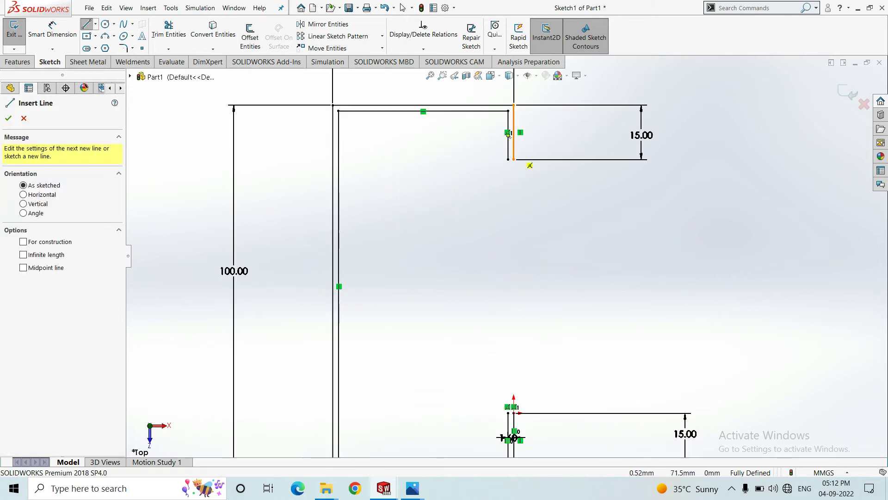
click(513, 159)
click(508, 160)
scroll(508, 337, up, 3)
scroll(497, 337, down, 5)
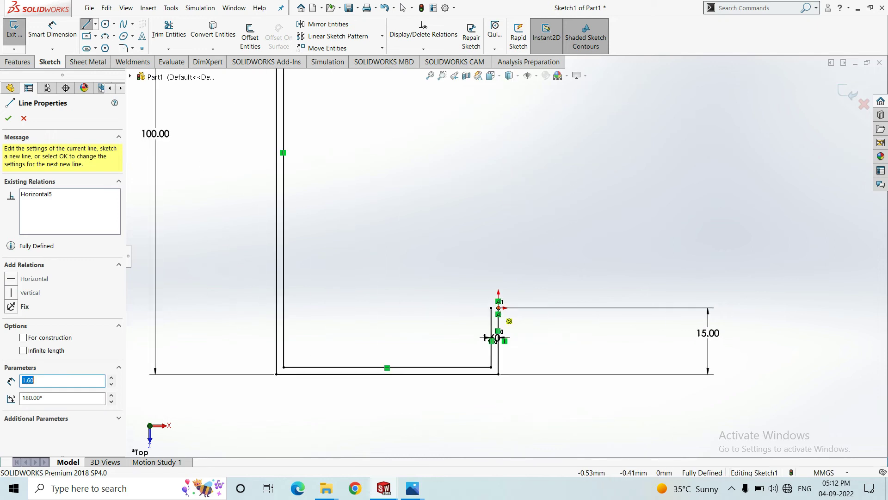
click(491, 308)
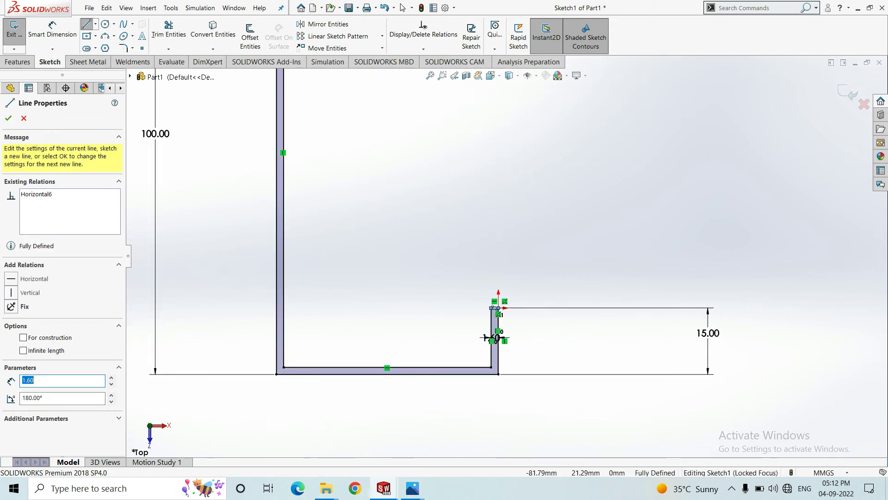
scroll(492, 335, up, 5)
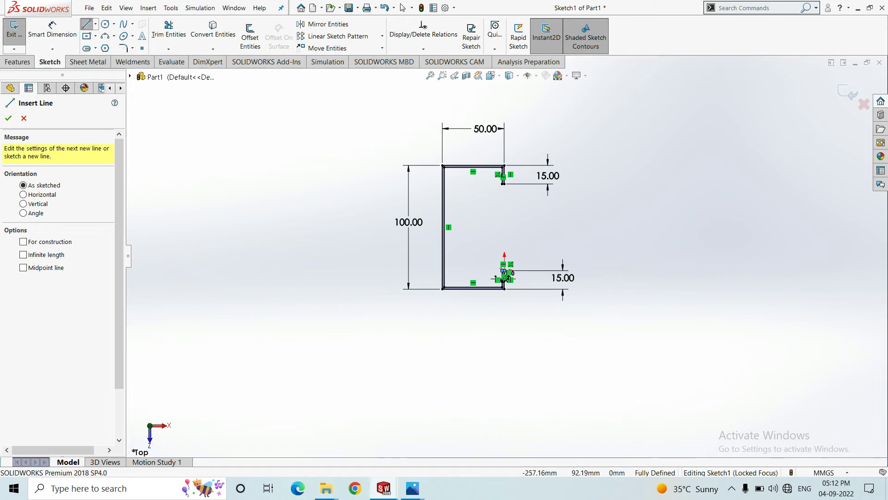
click(23, 118)
Extrude the closed C-profile sketch as a blind boss to a depth of 3150 mm.
click(18, 62)
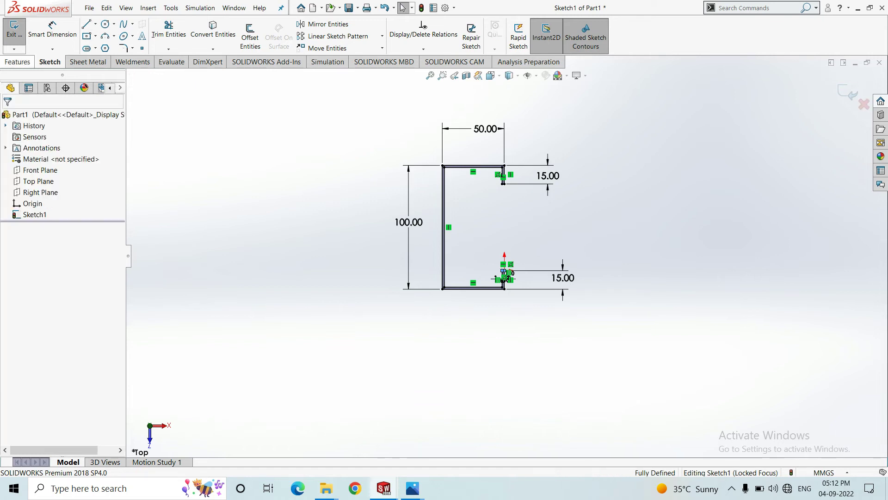
click(19, 35)
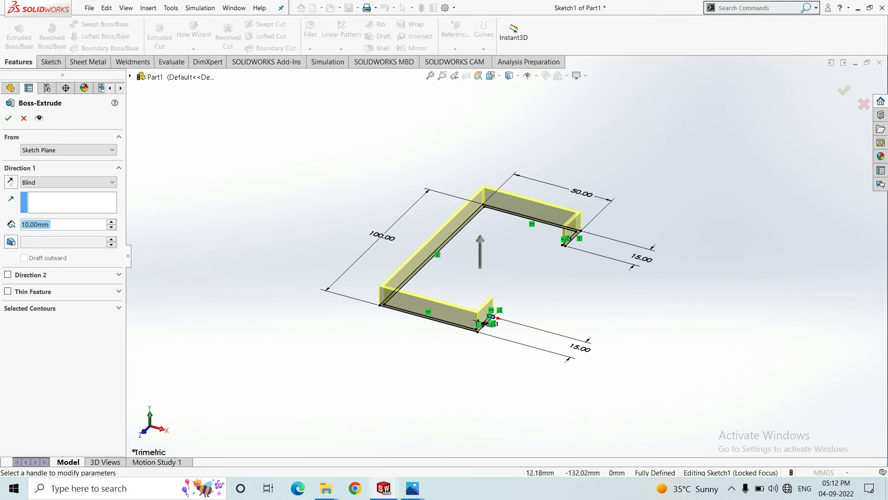
click(384, 488)
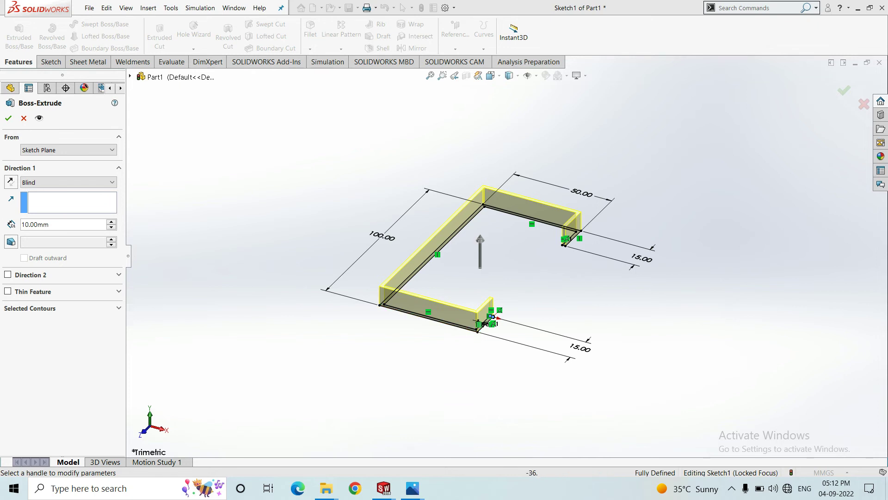
scroll(433, 282, down, 3)
scroll(506, 260, up, 3)
click(63, 225)
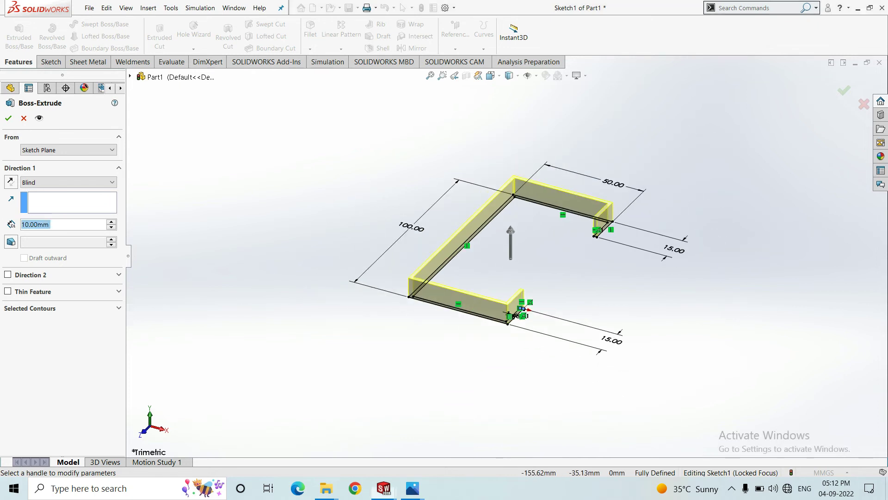
text(3150)
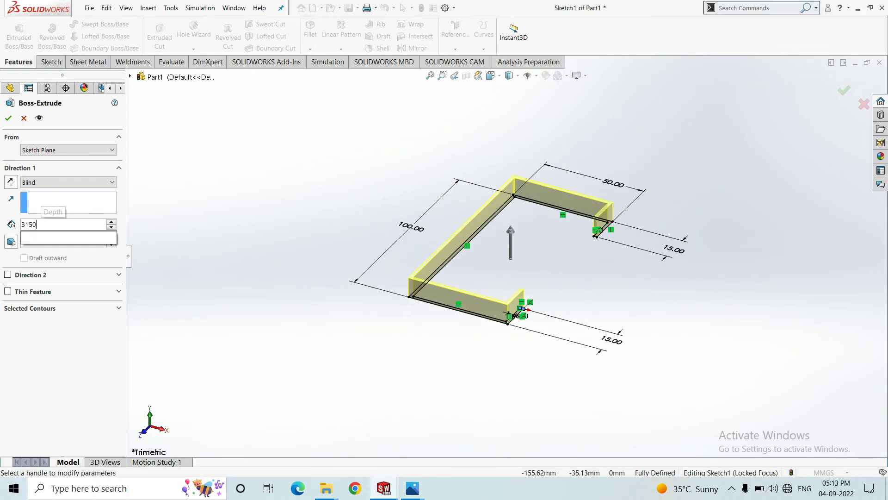
key(Return)
key(Return)
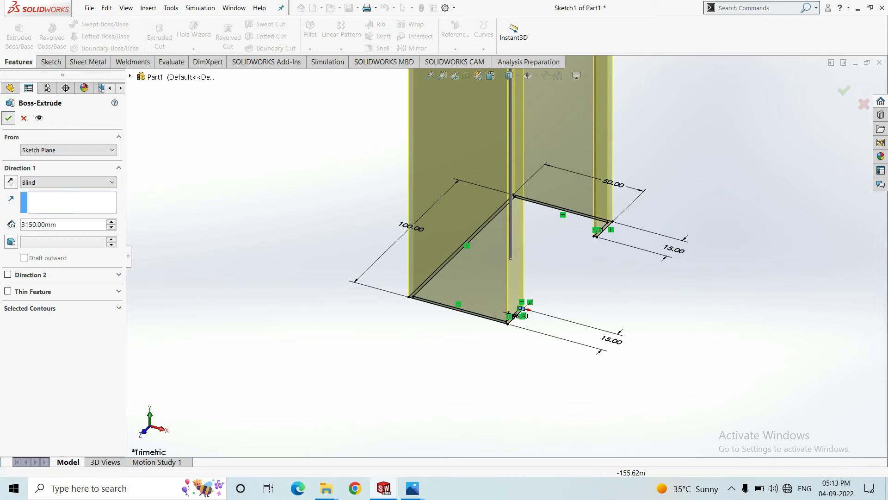
scroll(507, 256, up, 18)
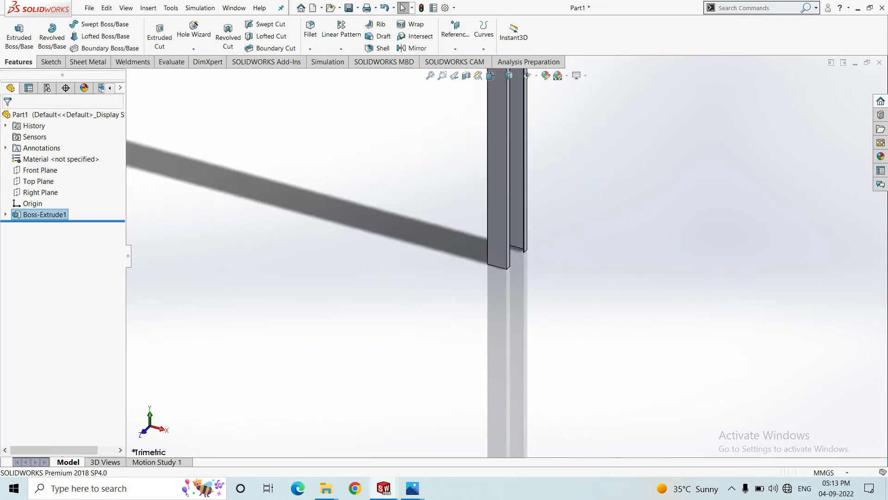
scroll(516, 130, down, 5)
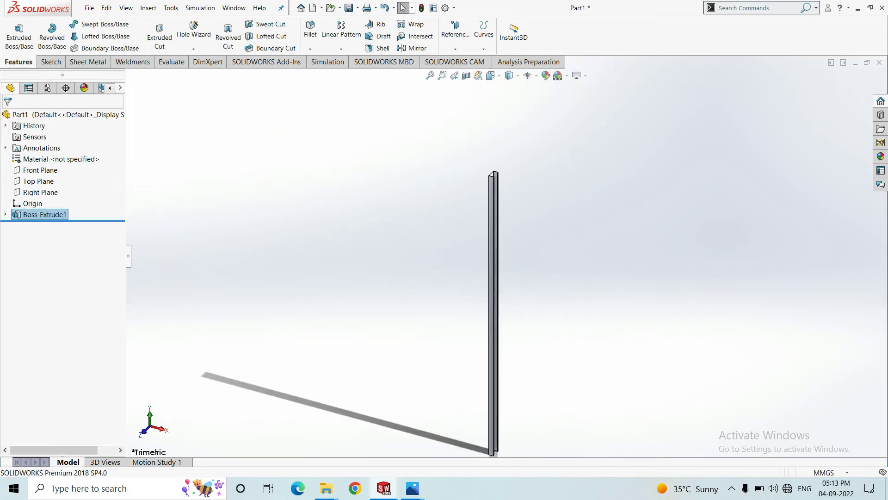
Switch to the 2X1012X206LX18 TABLERCC assembly and check the length of the end rafter along its edge.
mouse_move(383, 488)
click(387, 432)
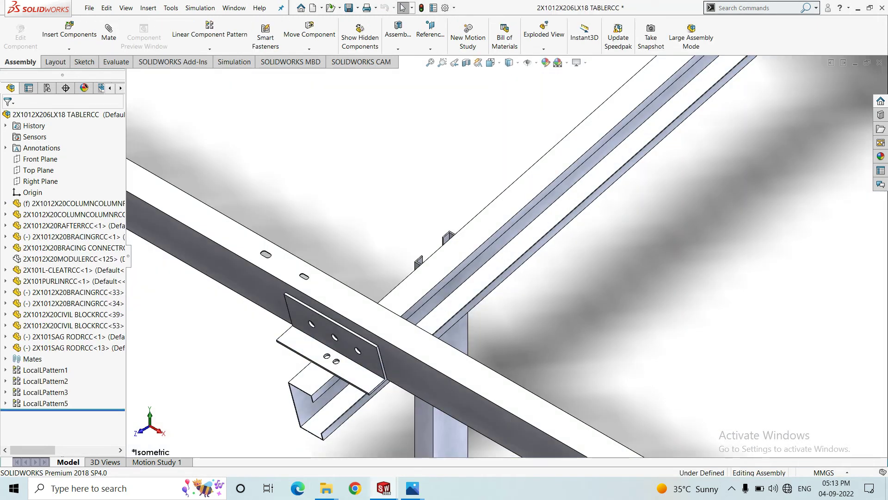
click(471, 254)
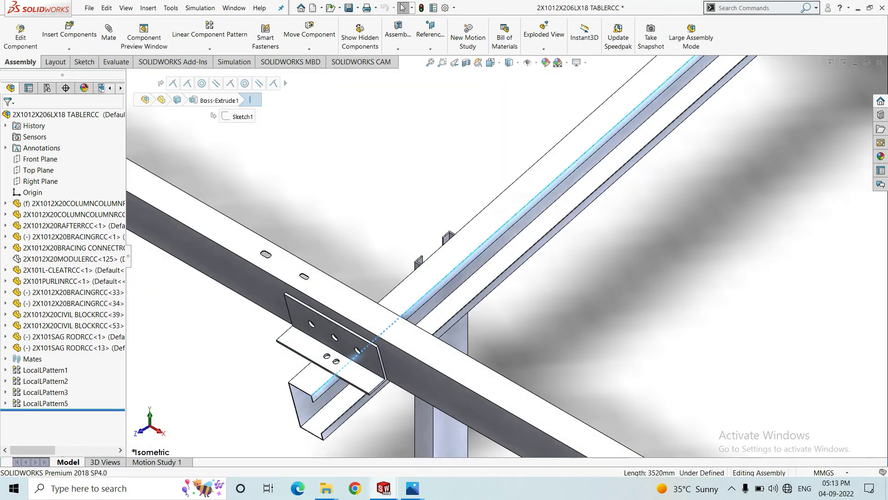
scroll(471, 254, up, 12)
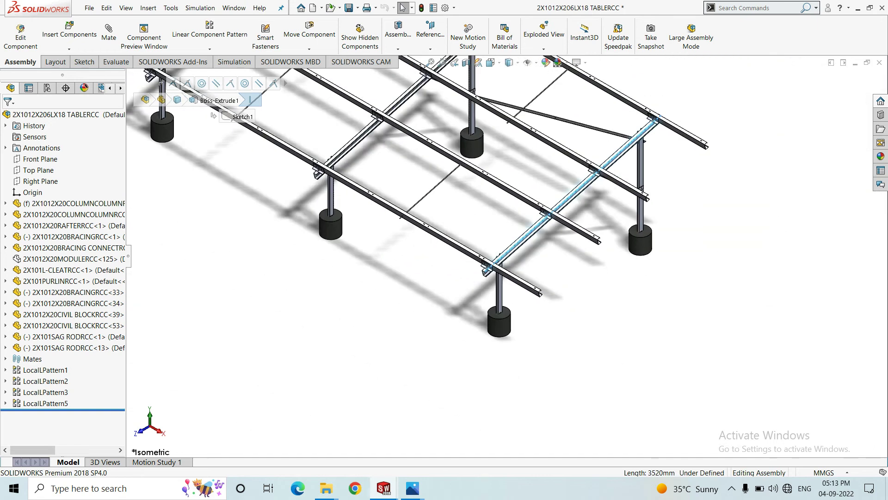
scroll(643, 439, down, 4)
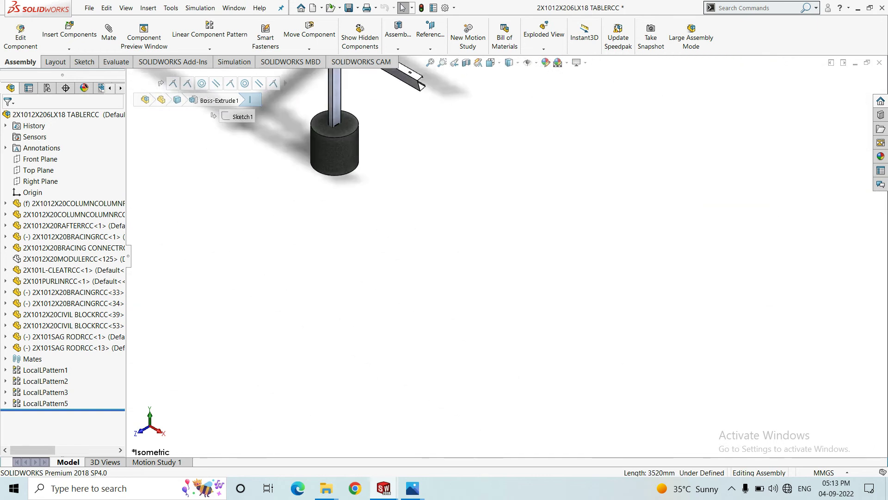
scroll(372, 142, up, 3)
scroll(530, 175, down, 6)
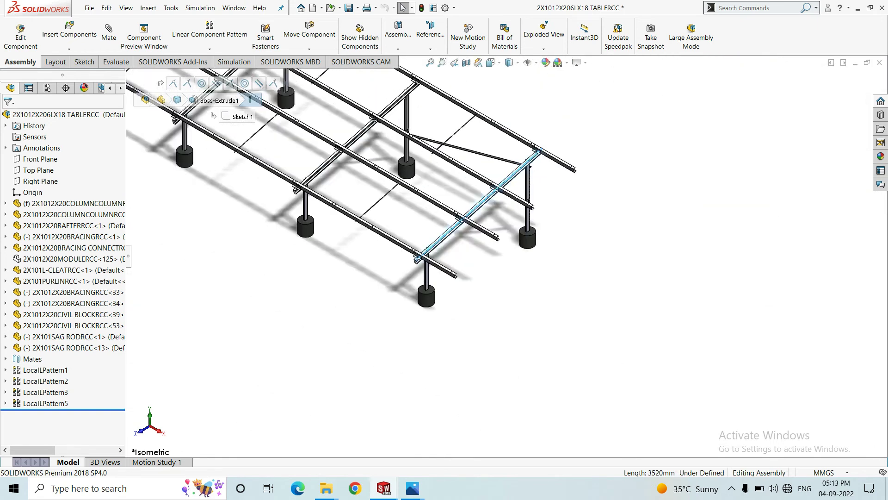
Return to the C-section part and set its extrusion depth to 3520 mm.
mouse_move(384, 487)
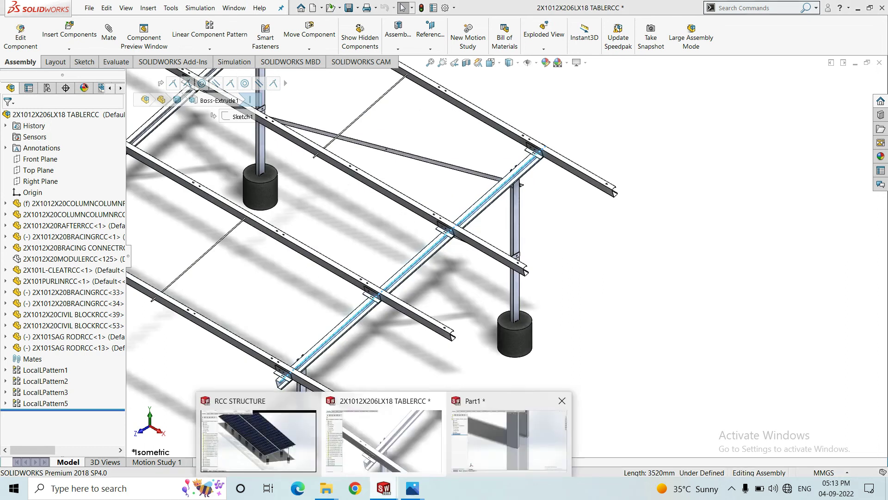
click(410, 421)
scroll(512, 259, down, 8)
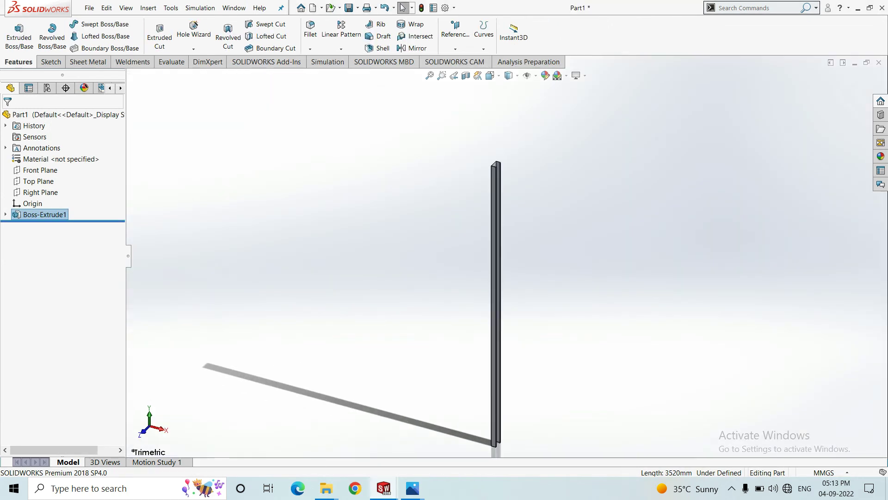
click(513, 259)
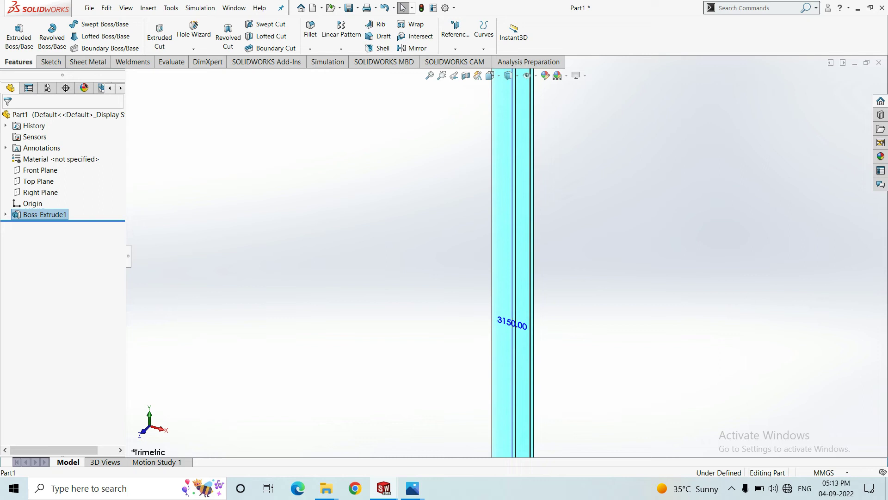
double_click(511, 320)
text(3520)
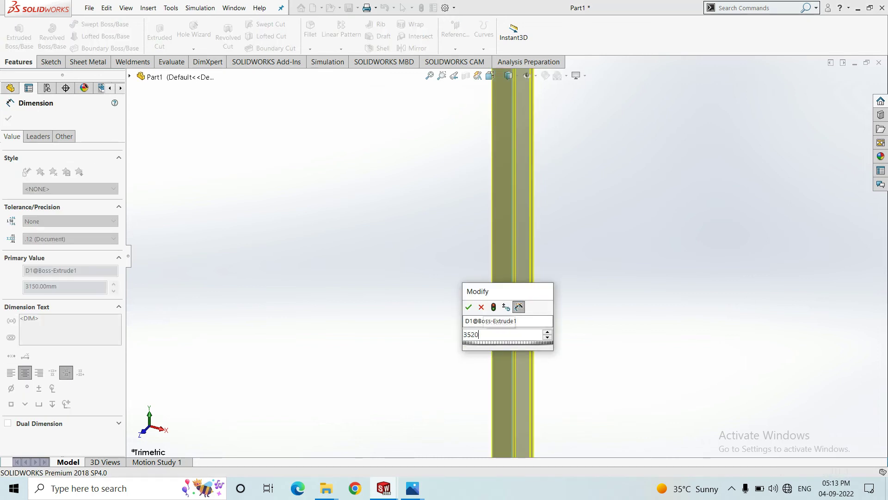
key(Return)
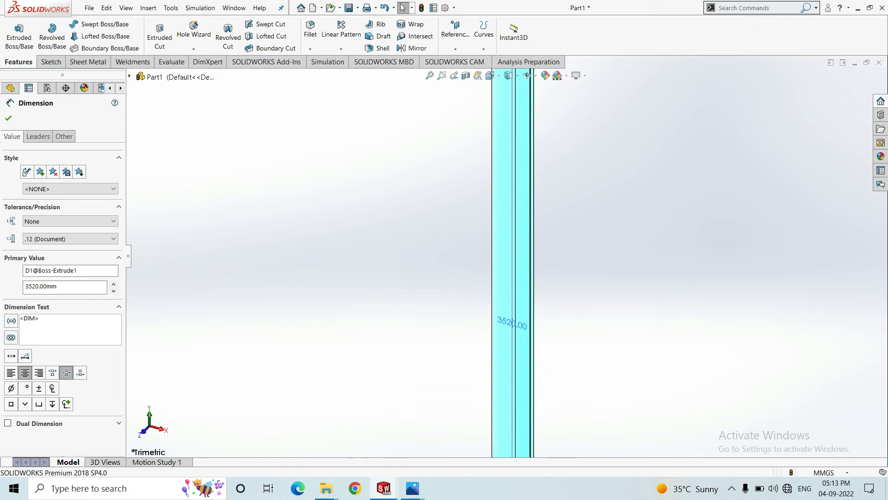
key(Return)
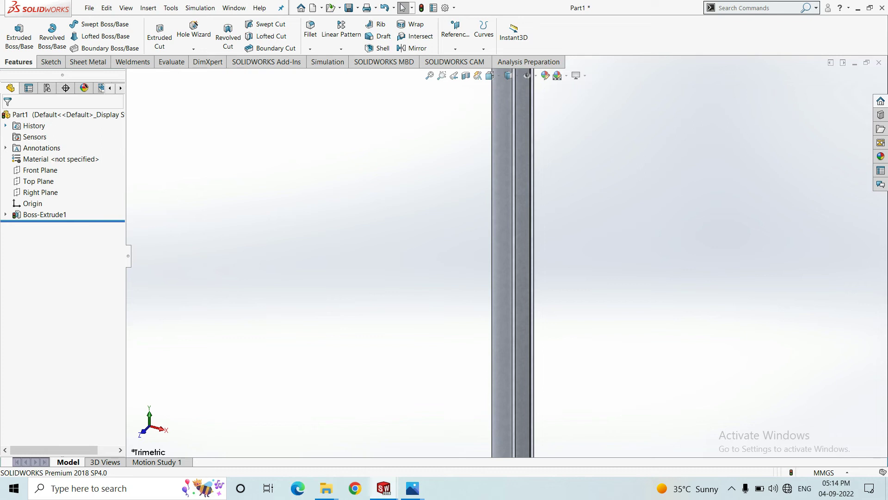
Start a new sketch on the outer web face of the C-section and view that face straight on.
scroll(504, 264, up, 8)
middle_drag(504, 264, 604, 192)
scroll(550, 267, down, 4)
middle_drag(550, 267, 576, 298)
click(449, 254)
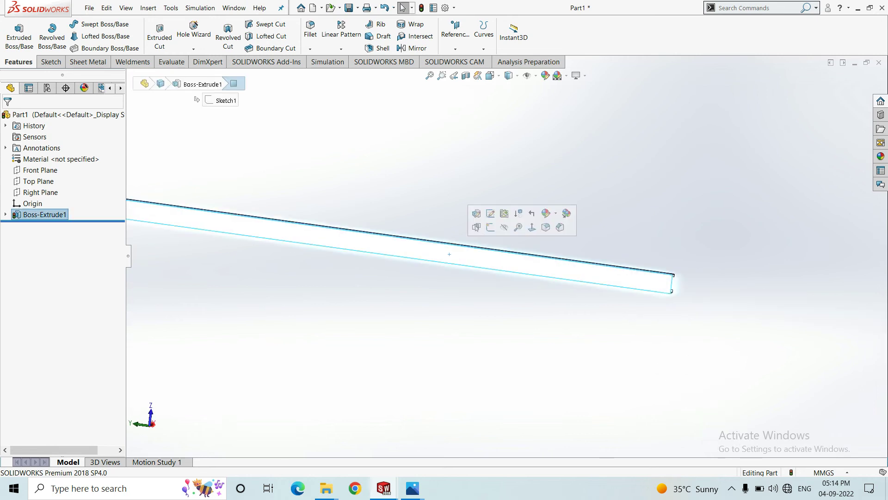
click(491, 226)
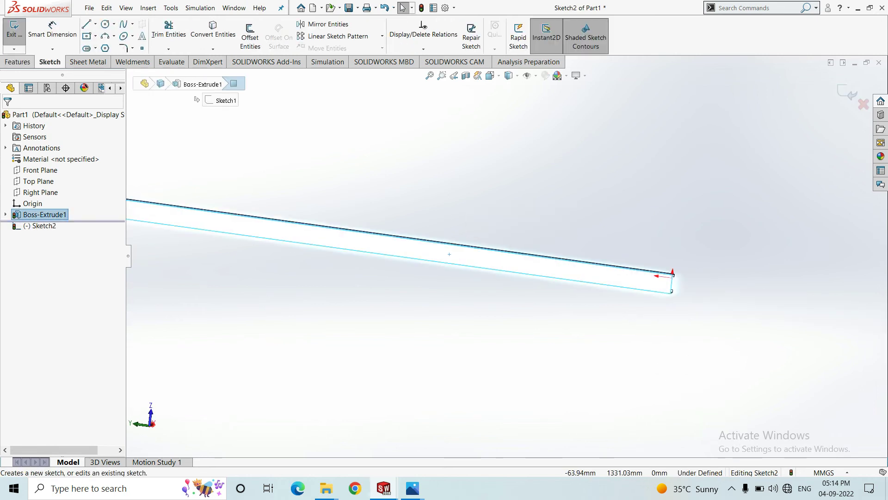
key(space)
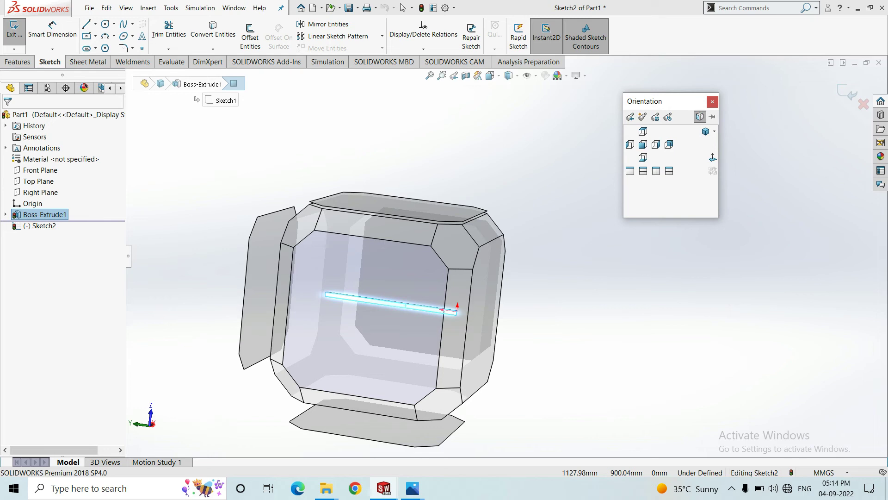
click(367, 324)
Examine the side view dimensions in the lec-02 Introduction of Solar Structure Design image, and return to the part sketch.
click(326, 488)
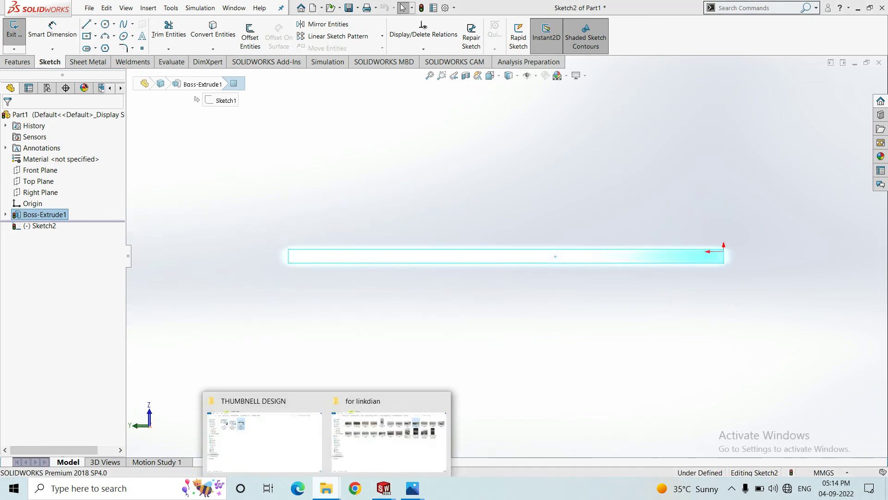
mouse_move(412, 488)
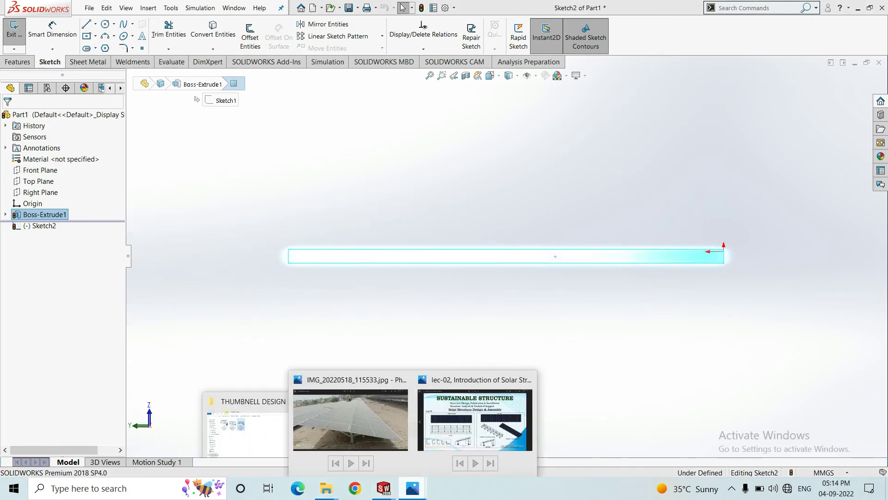
click(474, 419)
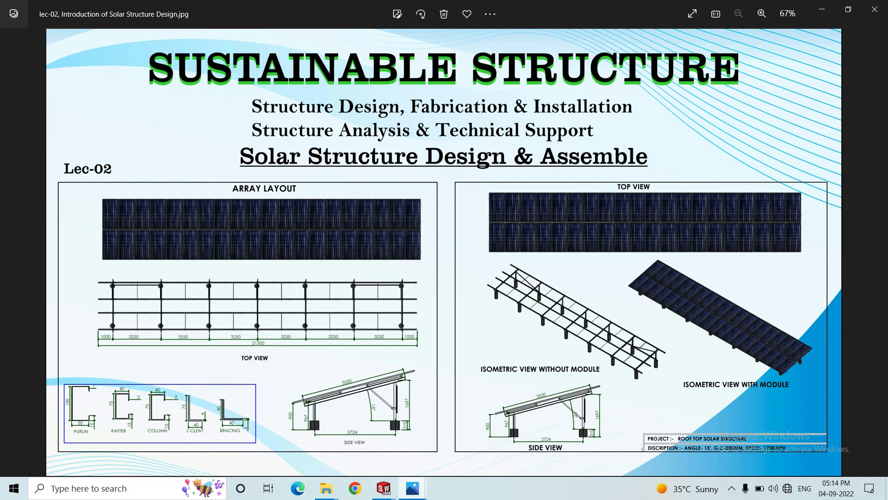
double_click(521, 414)
mouse_move(521, 414)
mouse_down()
mouse_move(484, 354)
mouse_move(470, 351)
mouse_move(761, 352)
mouse_up()
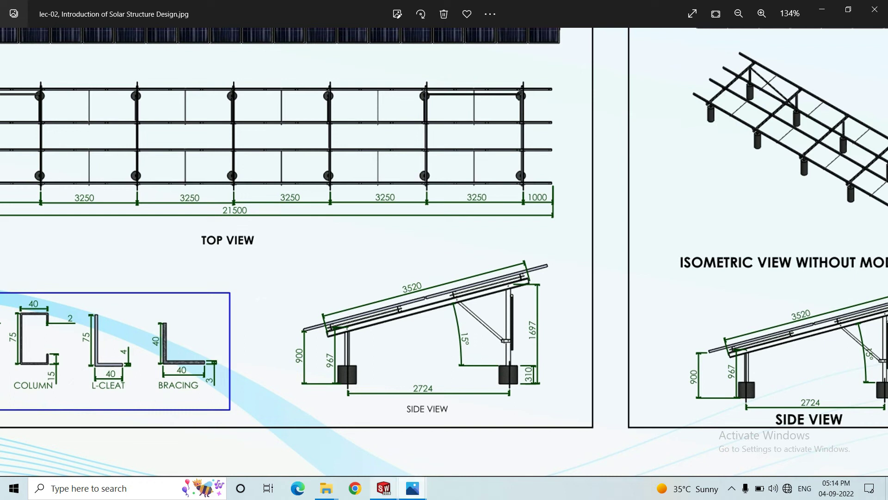
click(509, 435)
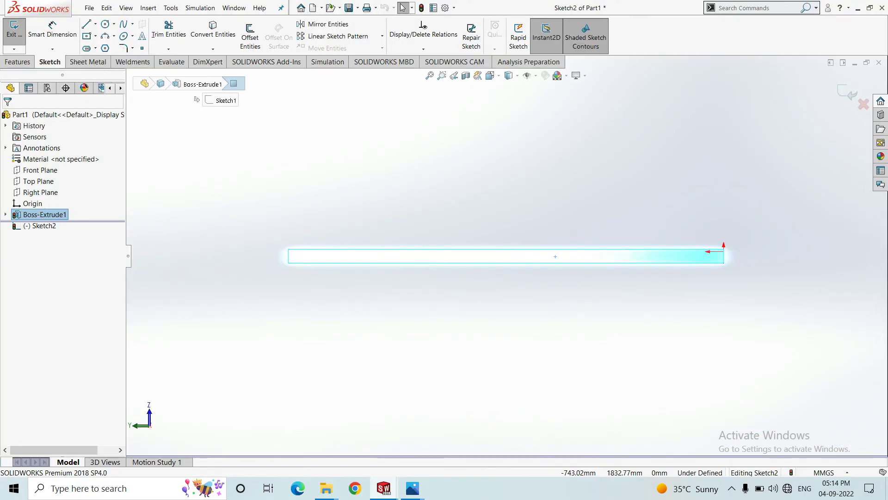
Sketch a horizontal centerline from the midpoint of the web's end edge at the origin, running the full length and past the far end.
scroll(726, 251, down, 5)
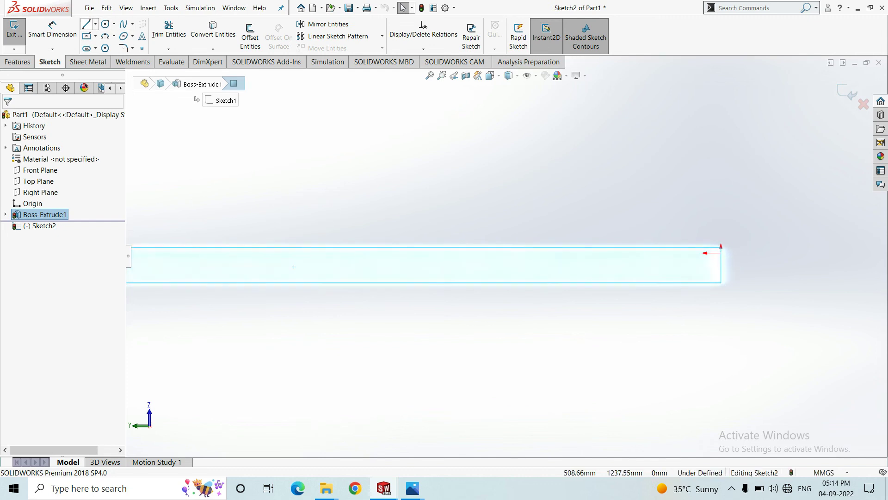
click(96, 24)
click(115, 48)
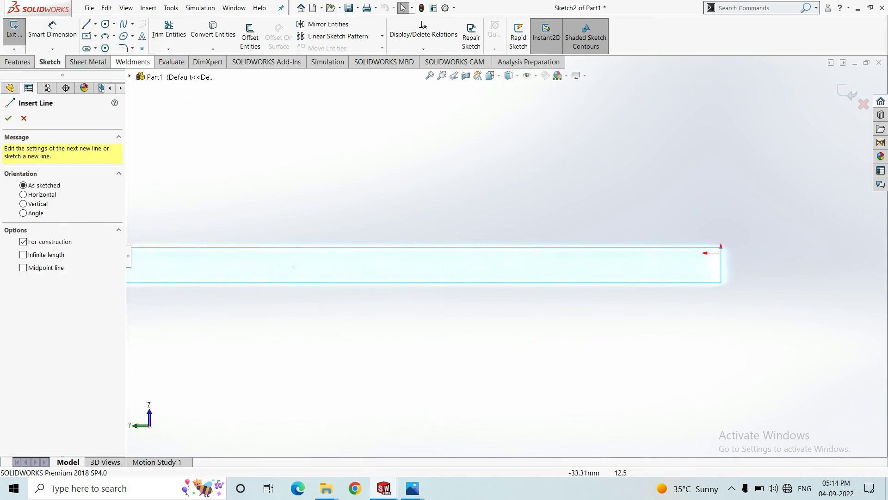
click(720, 265)
scroll(543, 281, up, 2)
scroll(509, 259, up, 3)
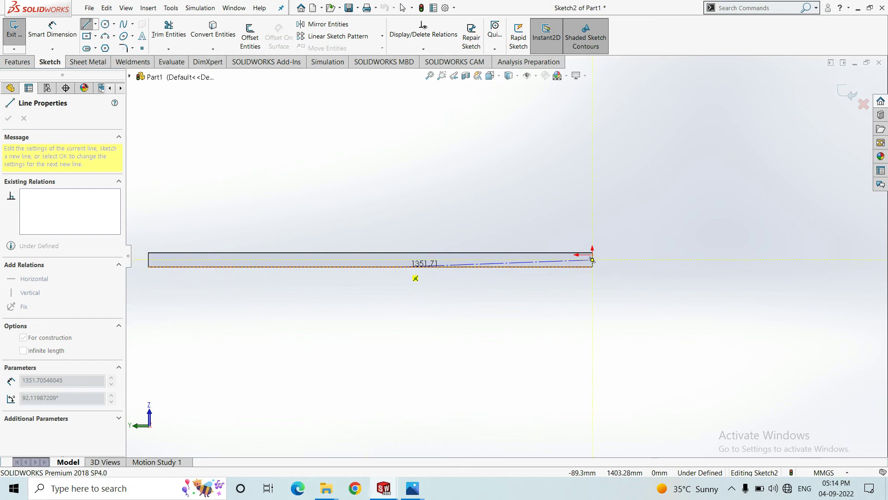
click(239, 258)
right_click(301, 194)
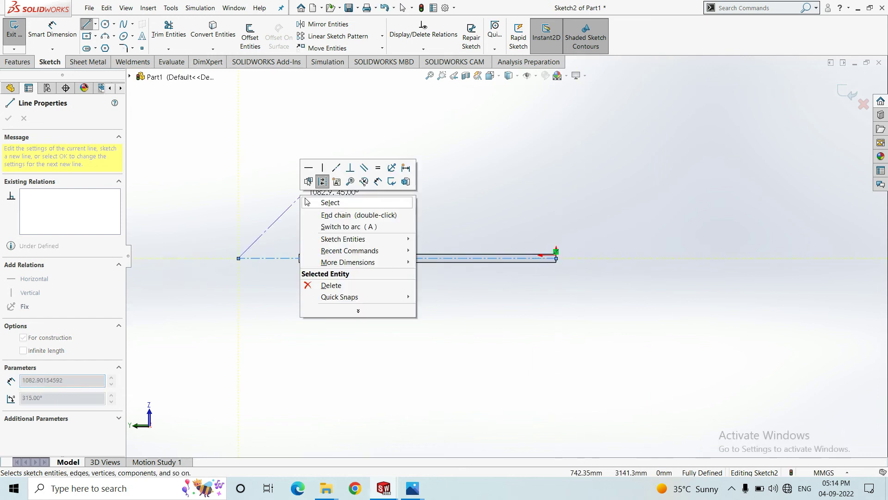
click(334, 199)
right_click(335, 195)
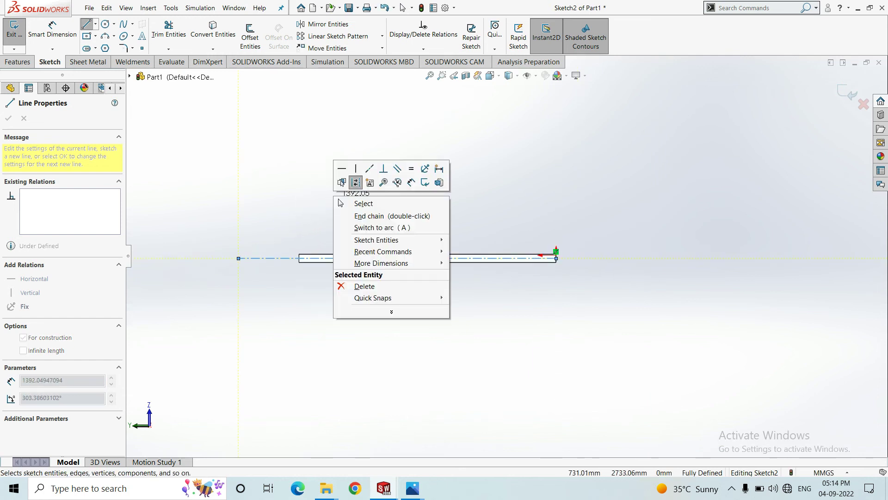
click(353, 203)
scroll(559, 268, down, 5)
scroll(530, 250, down, 2)
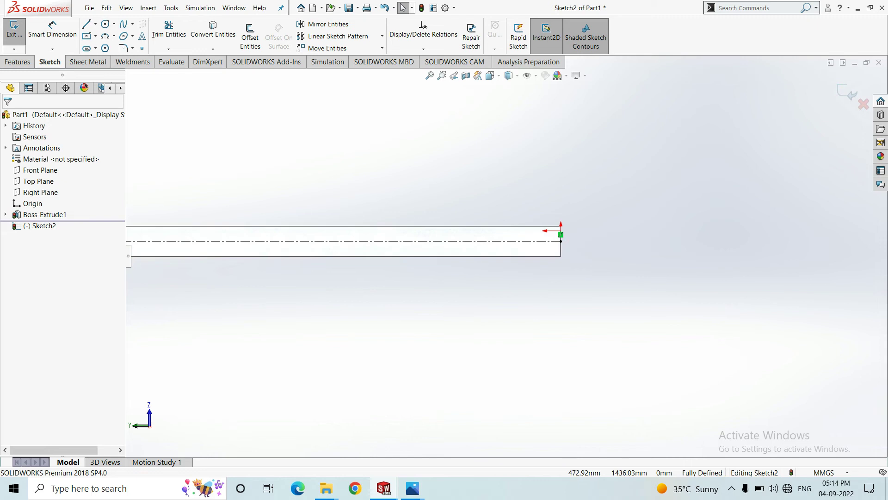
Sketch three circles on the web's centerline: one near the origin end, one about 52 mm across near the far end, and one about 73 mm between them.
click(105, 24)
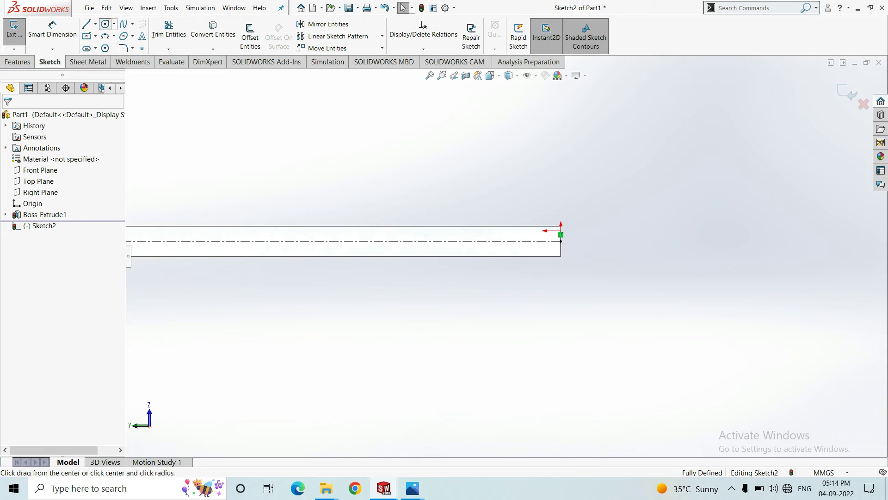
click(492, 241)
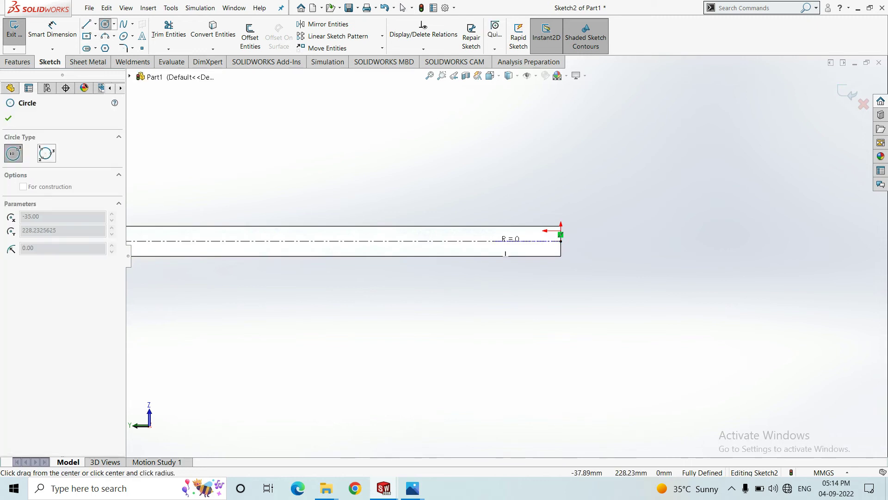
click(496, 243)
scroll(340, 259, up, 3)
scroll(256, 252, down, 2)
click(346, 254)
click(345, 254)
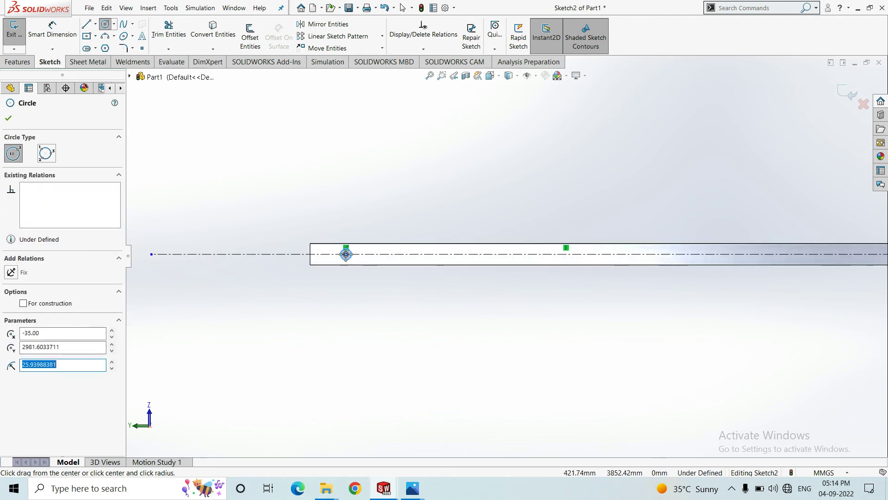
click(500, 254)
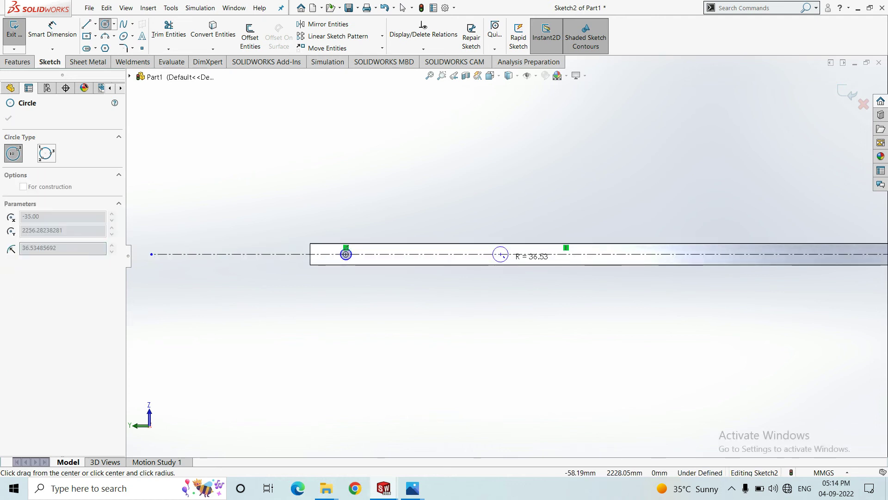
click(501, 255)
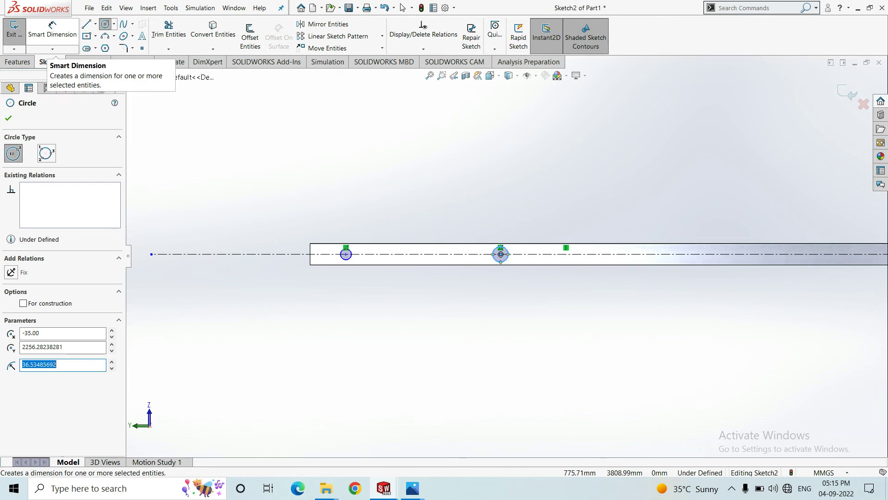
click(345, 254)
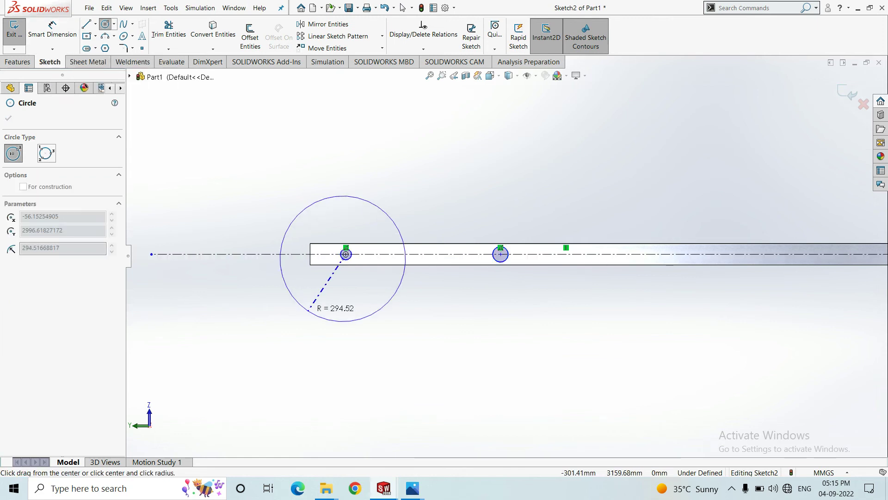
key(Escape)
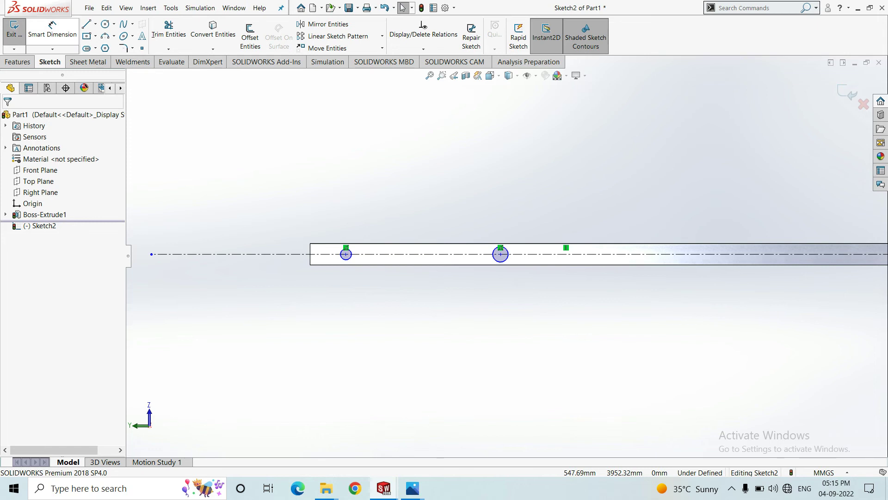
Dimension the diameter of the circle nearest the web's far end as 6 mm.
click(52, 30)
click(342, 258)
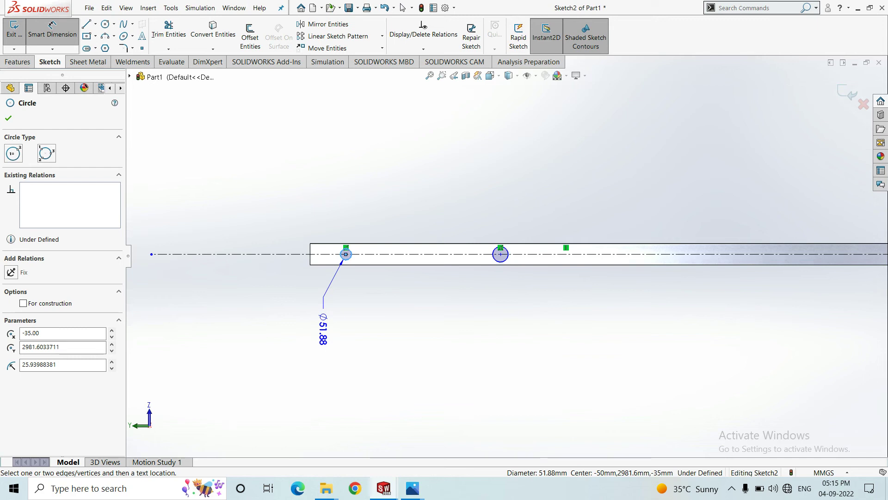
click(323, 329)
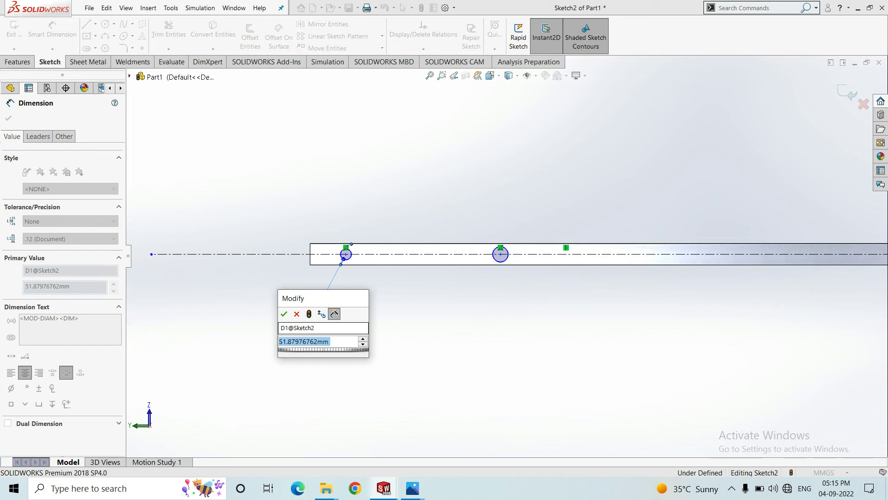
text(6)
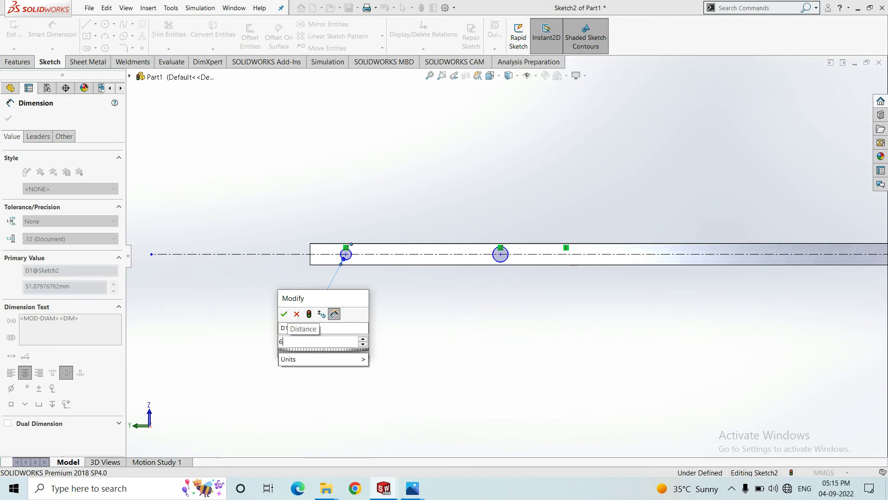
key(Return)
scroll(328, 246, down, 3)
scroll(329, 249, down, 3)
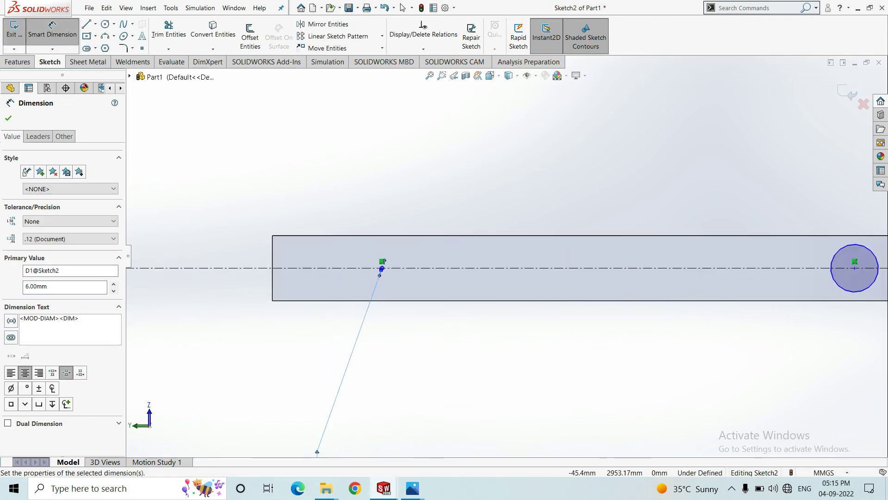
scroll(381, 277, down, 8)
scroll(381, 276, up, 3)
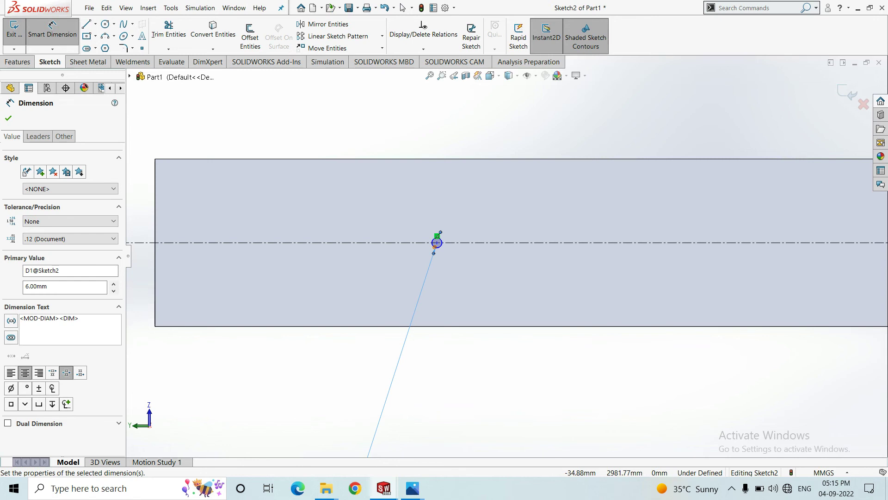
click(436, 243)
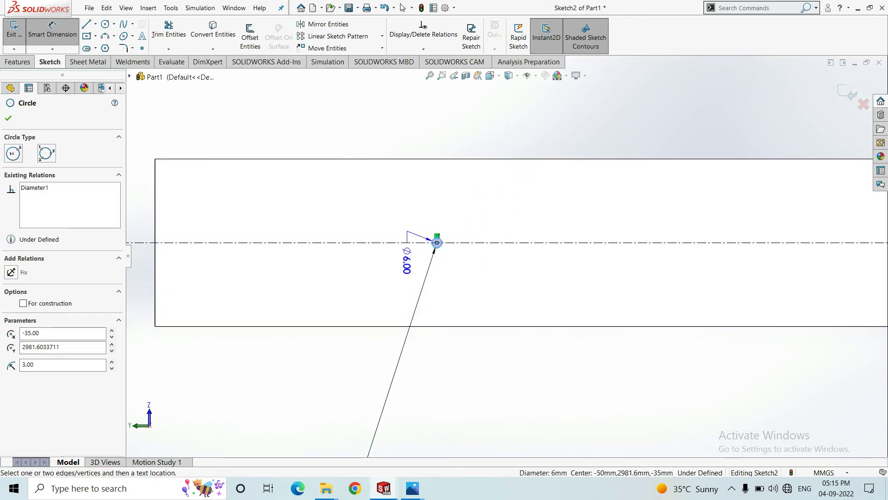
key(Escape)
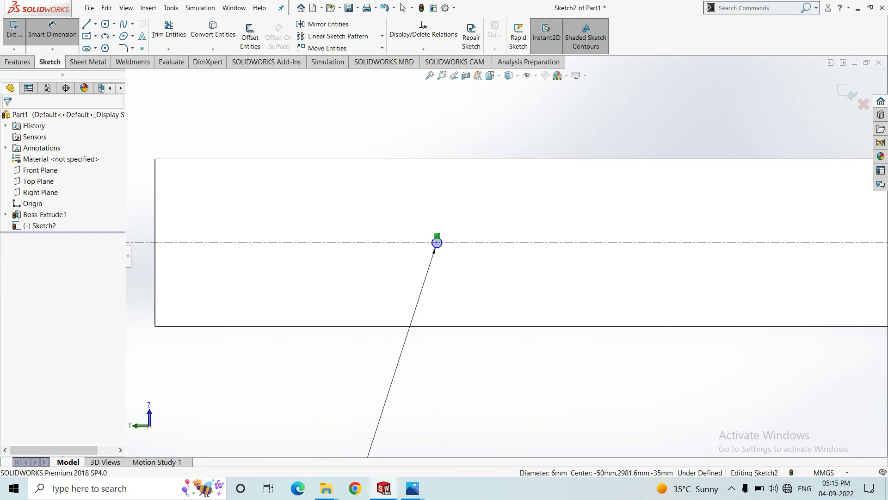
Set the diameter of the circle nearest the far end to 12 mm.
scroll(507, 255, up, 8)
scroll(451, 390, down, 5)
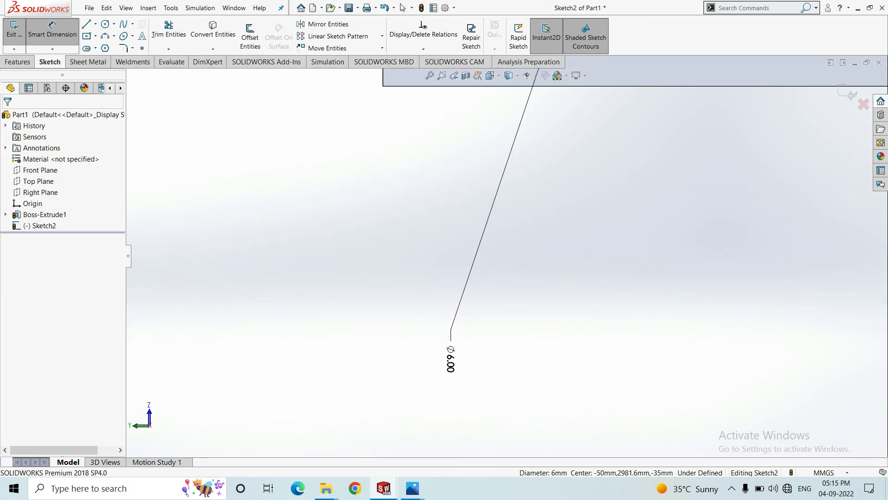
click(450, 361)
double_click(450, 360)
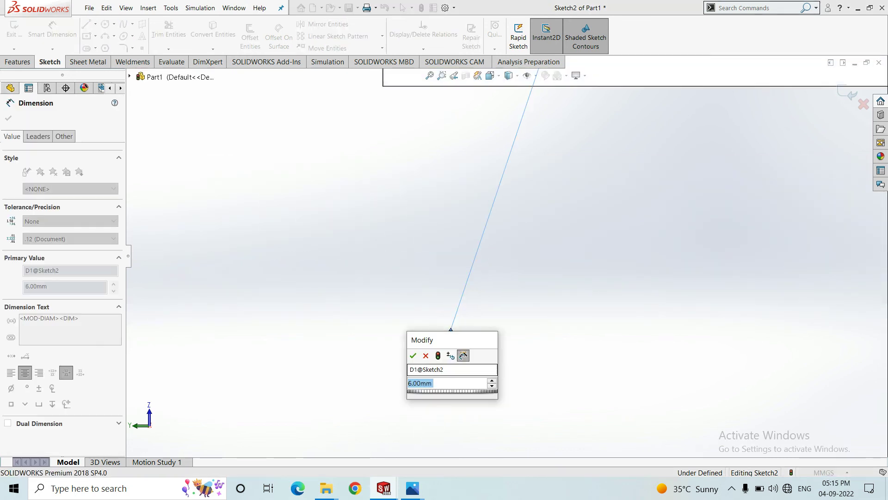
text(12)
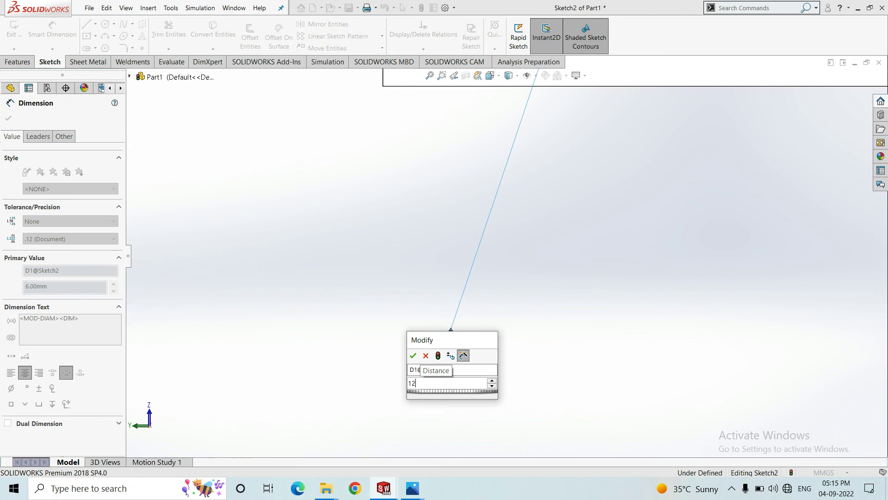
key(Return)
scroll(502, 250, up, 6)
scroll(595, 180, down, 6)
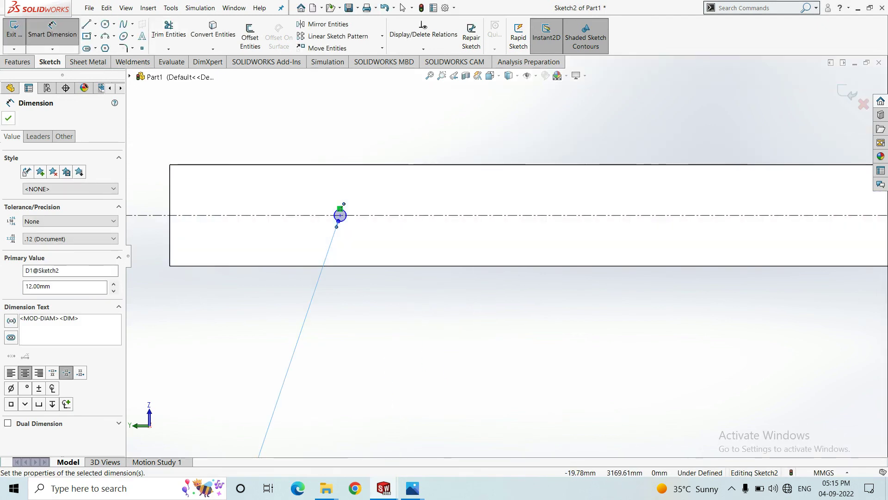
click(8, 118)
Select all three circles on the centerline and apply an Equal relation to them.
scroll(615, 269, up, 10)
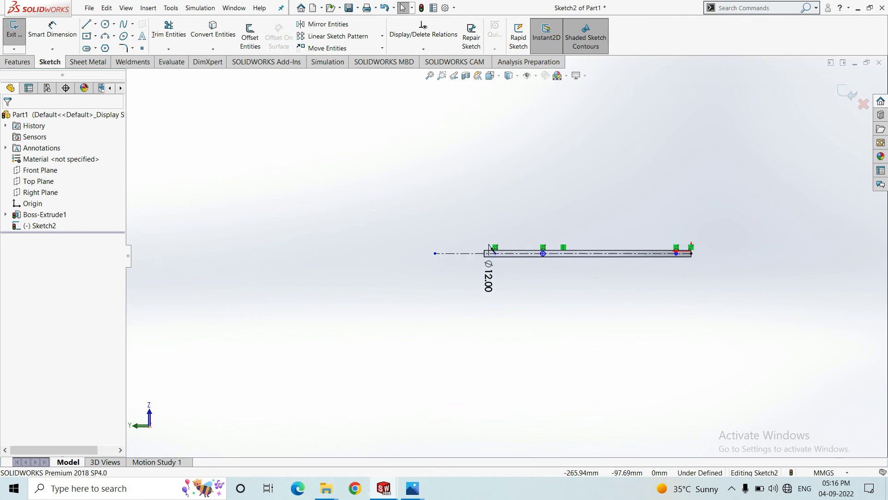
drag(470, 203, 707, 349)
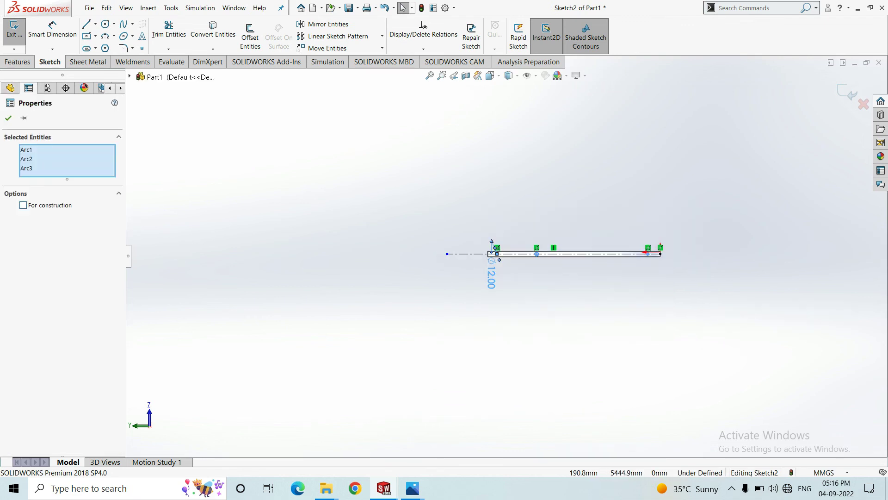
key(Escape)
scroll(669, 275, down, 3)
drag(357, 206, 643, 310)
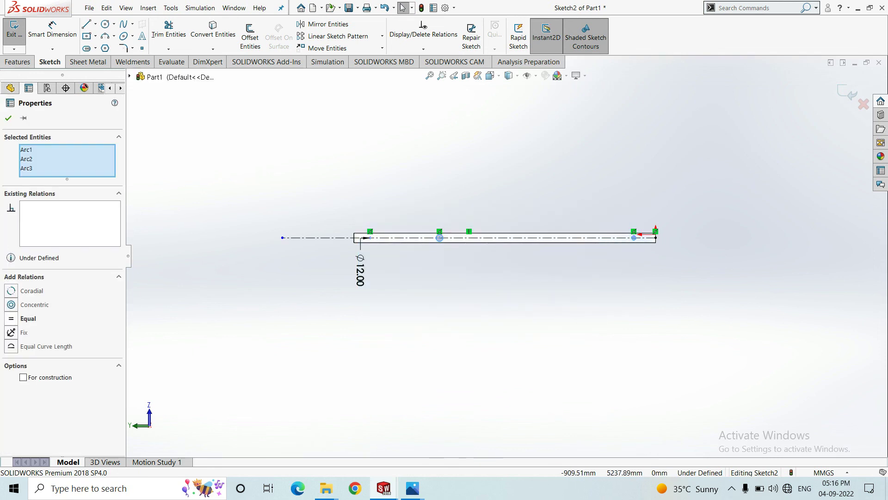
click(11, 319)
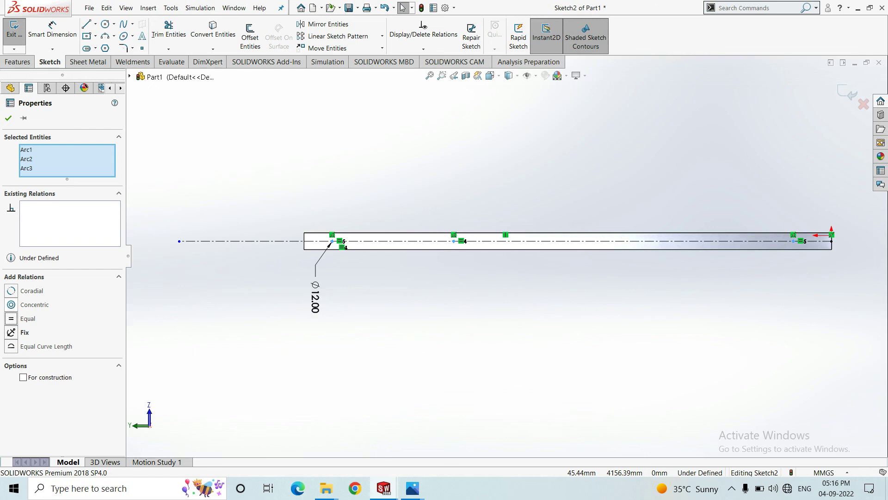
click(9, 118)
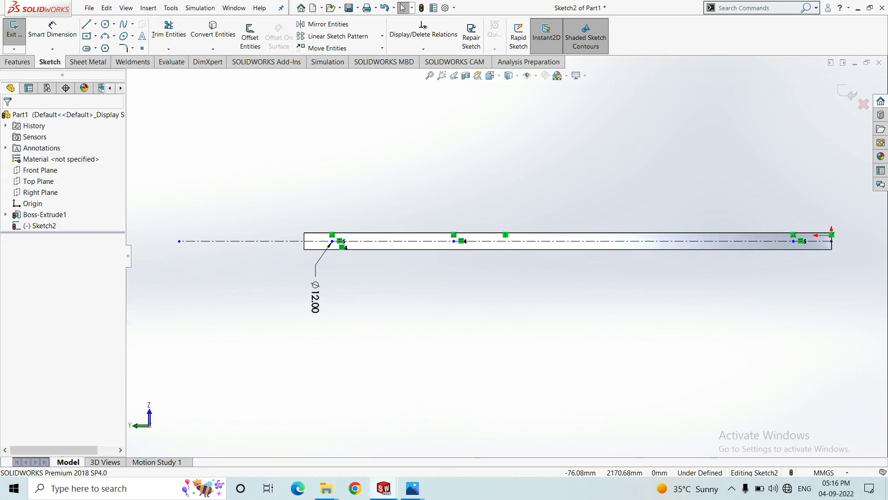
Dimension the distance from the web's far end edge to the center of the nearest circle as 350 mm.
scroll(462, 245, down, 4)
click(53, 33)
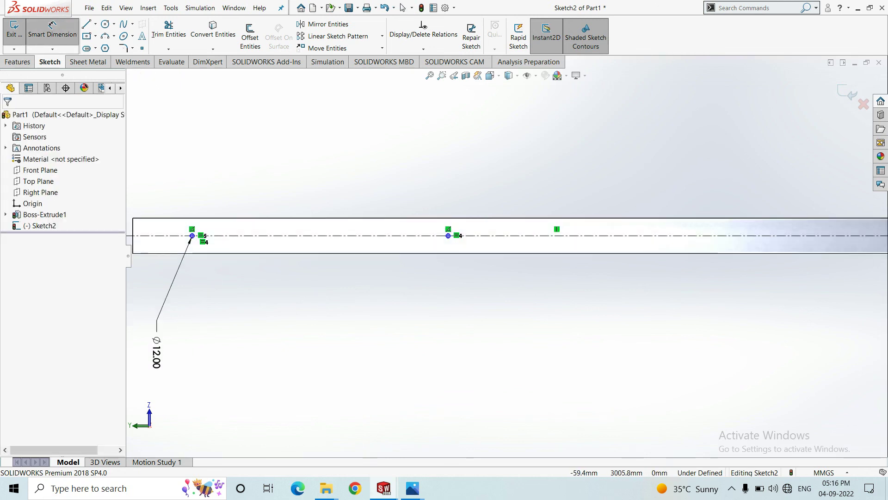
scroll(357, 258, up, 5)
scroll(357, 259, down, 5)
scroll(400, 233, down, 3)
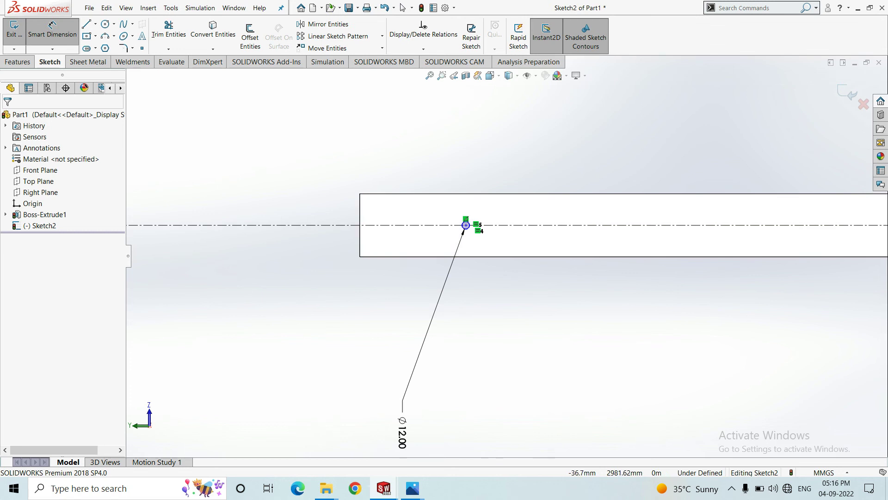
click(466, 224)
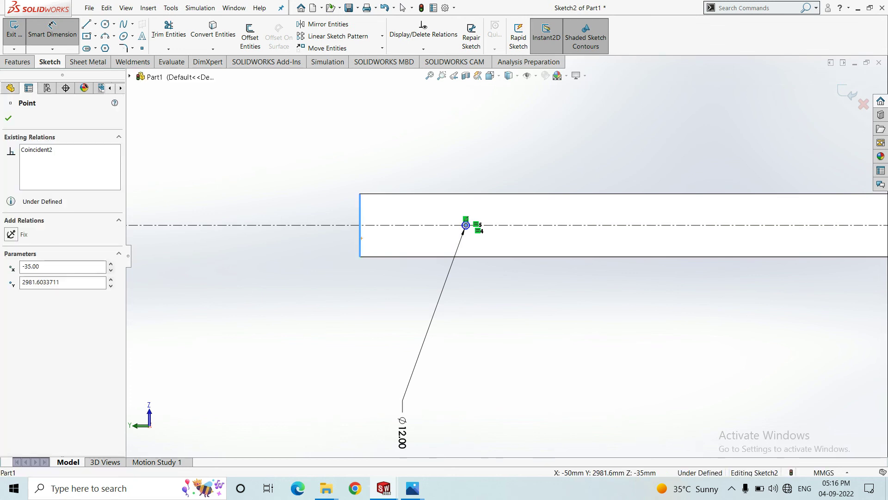
click(360, 241)
click(402, 170)
text(350)
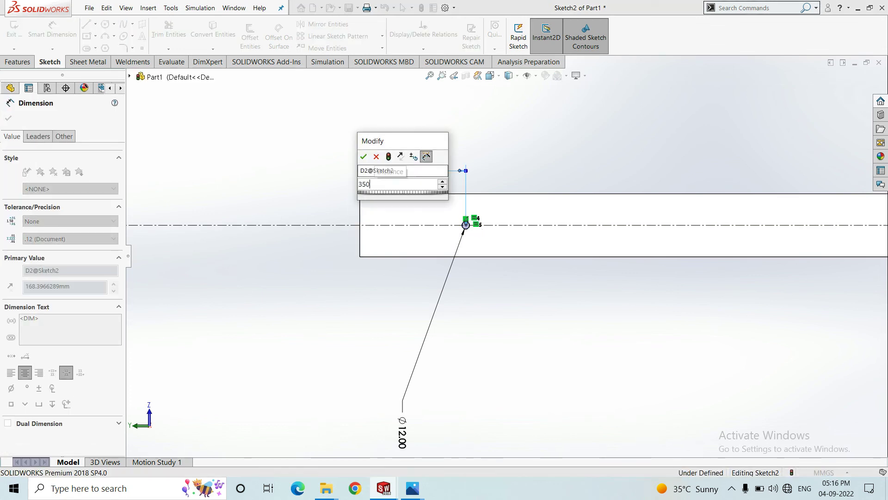
key(Return)
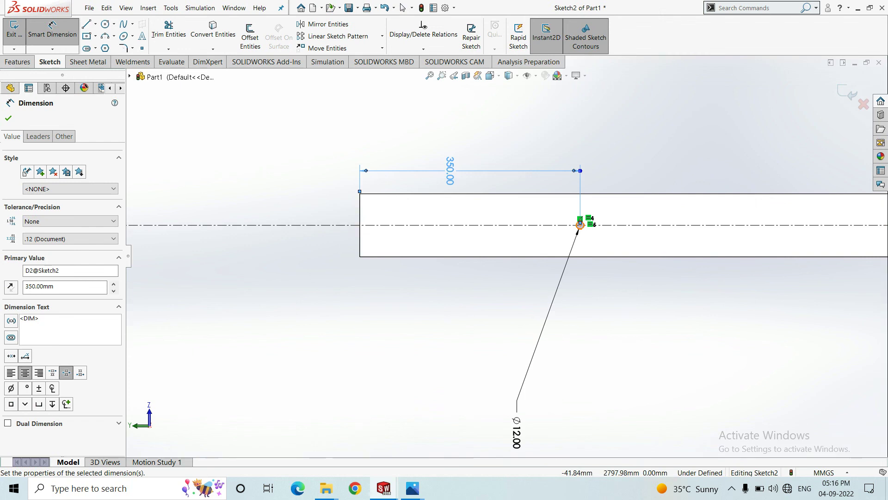
Dimension the spacing between the circle nearest the far end and the middle circle as 1000 mm.
click(581, 228)
scroll(671, 233, up, 1)
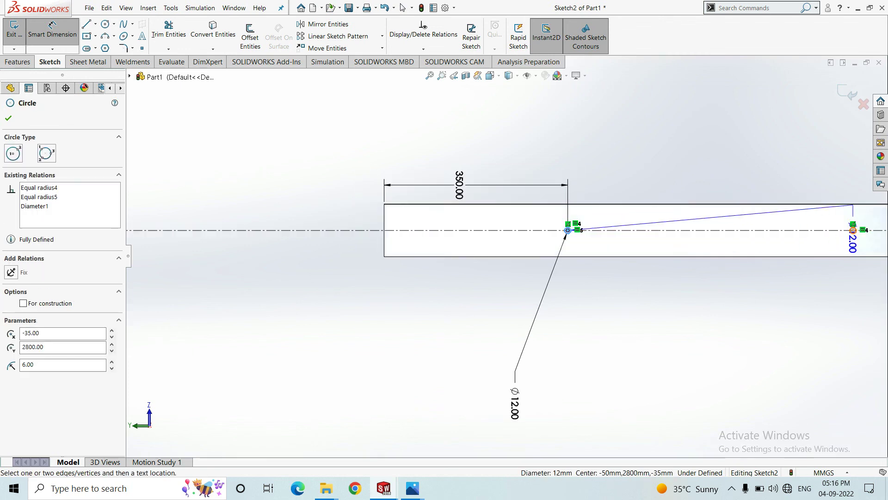
click(853, 230)
click(746, 291)
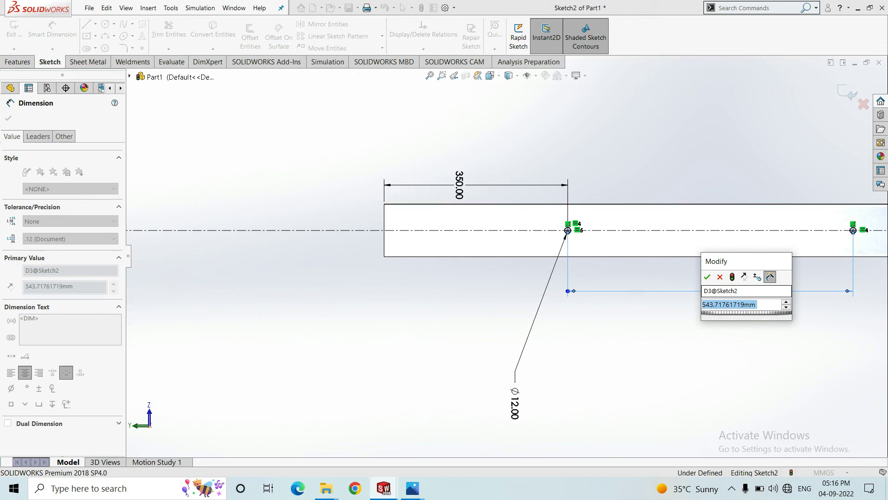
text(1000)
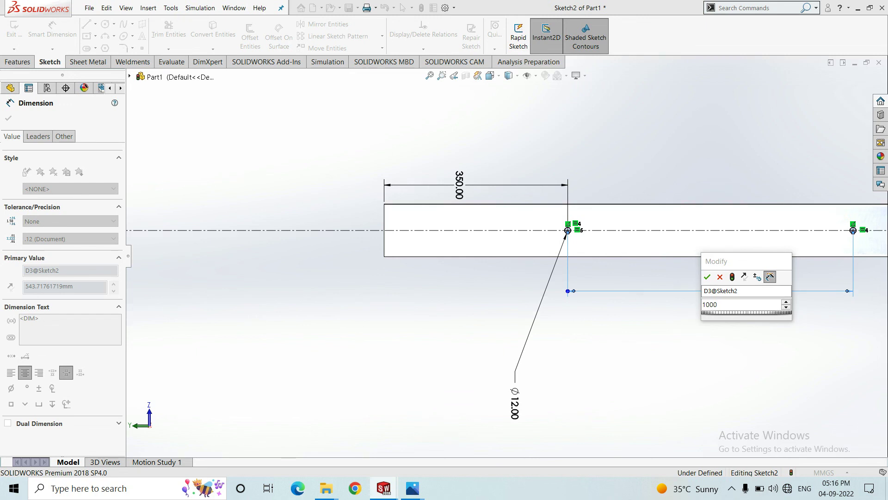
scroll(677, 341, up, 1)
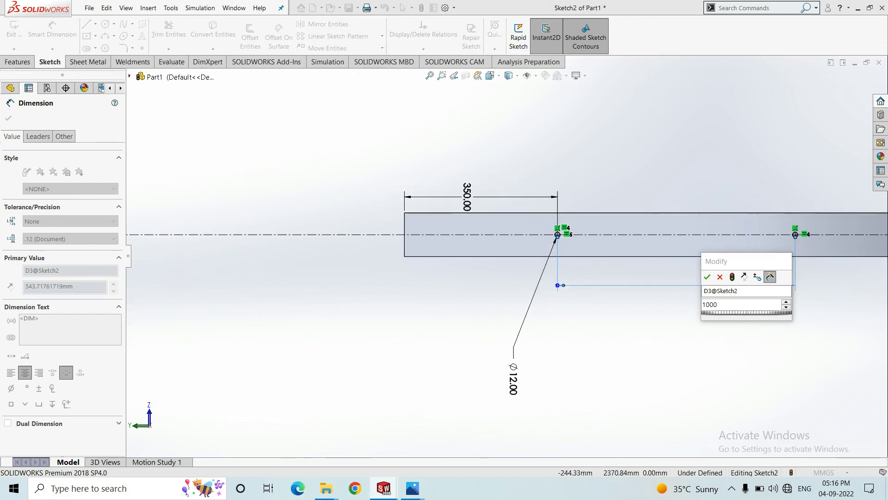
click(707, 277)
scroll(679, 282, up, 2)
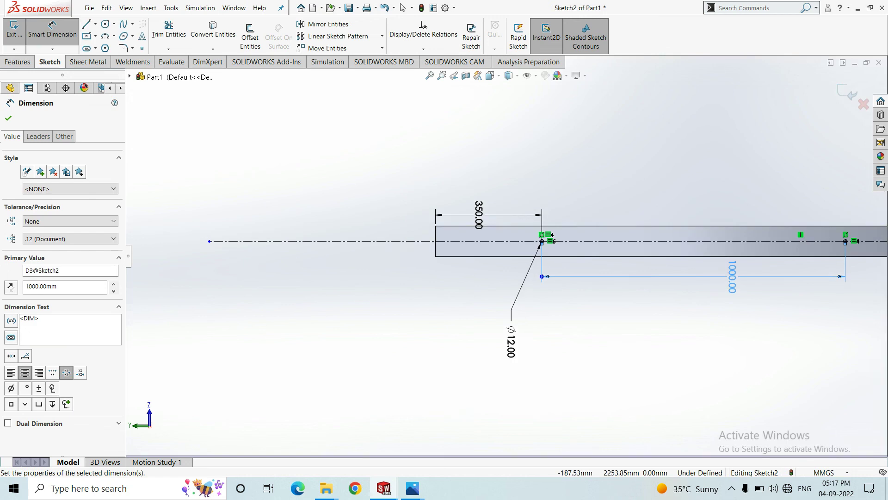
Switch to the lec-02 Introduction of Solar Structure Design image and examine the side view dimensions.
scroll(679, 281, up, 8)
scroll(679, 251, down, 2)
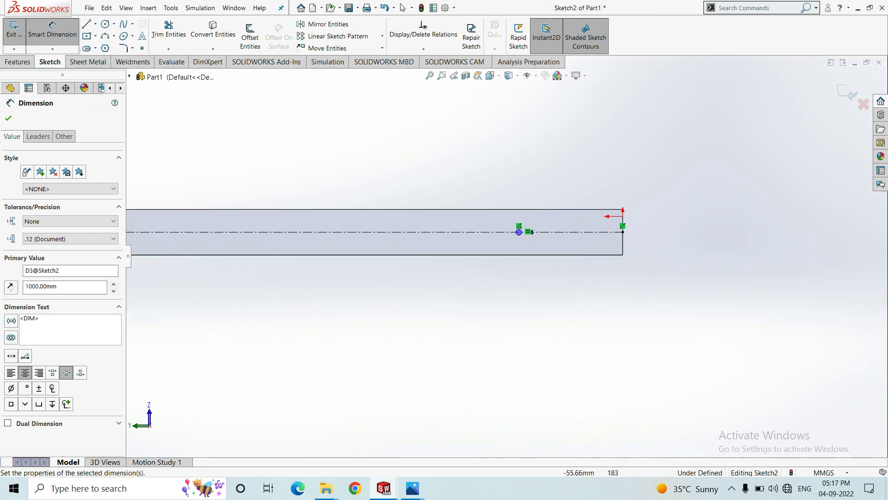
mouse_move(412, 488)
click(475, 419)
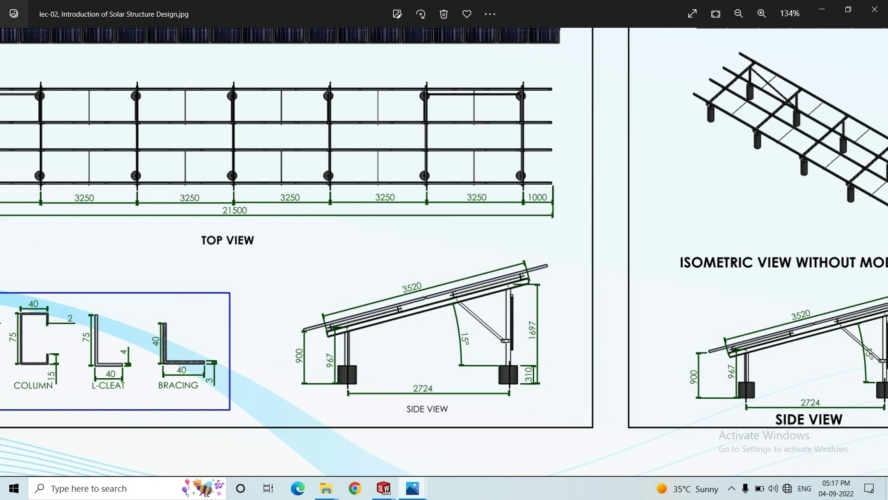
Switch back to SOLIDWORKS and dimension the distance from the web's origin-end edge to the center of the nearest circle as 350 mm.
click(822, 10)
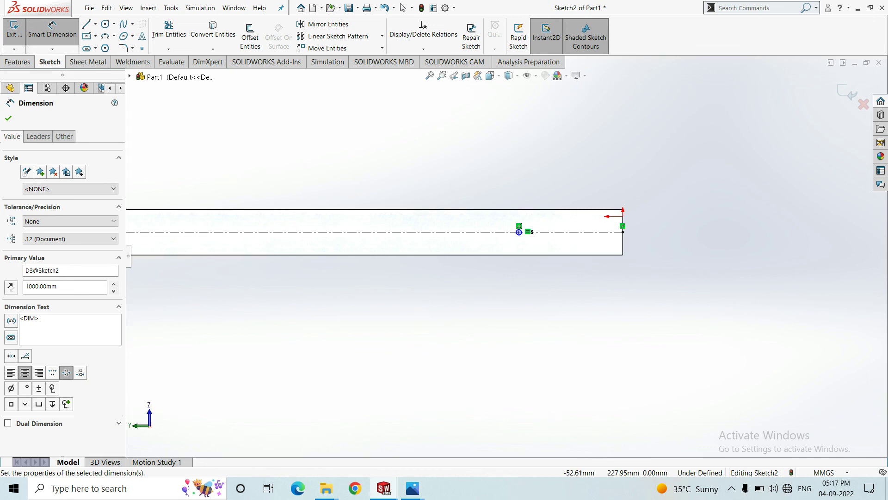
click(519, 231)
click(623, 243)
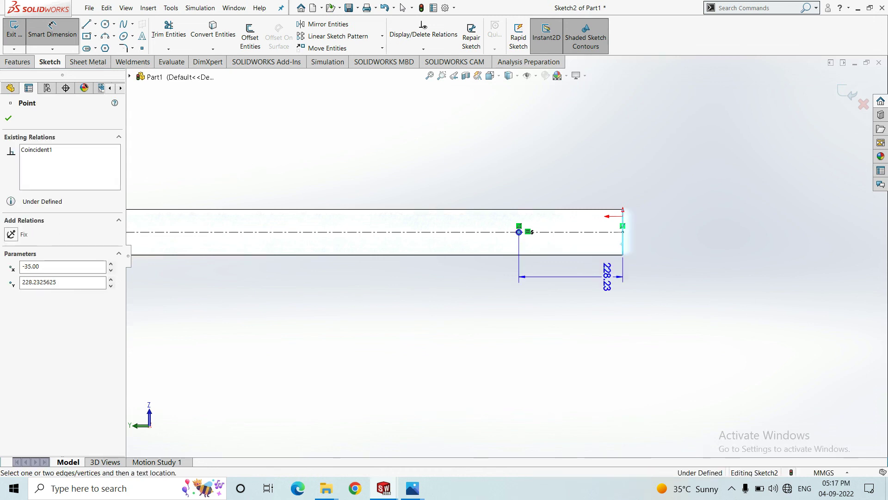
click(589, 307)
text(35)
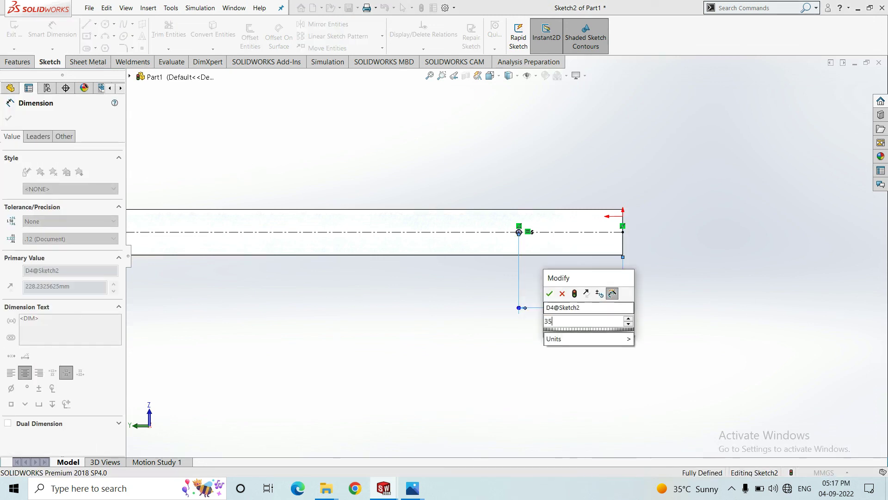
text(0)
key(Return)
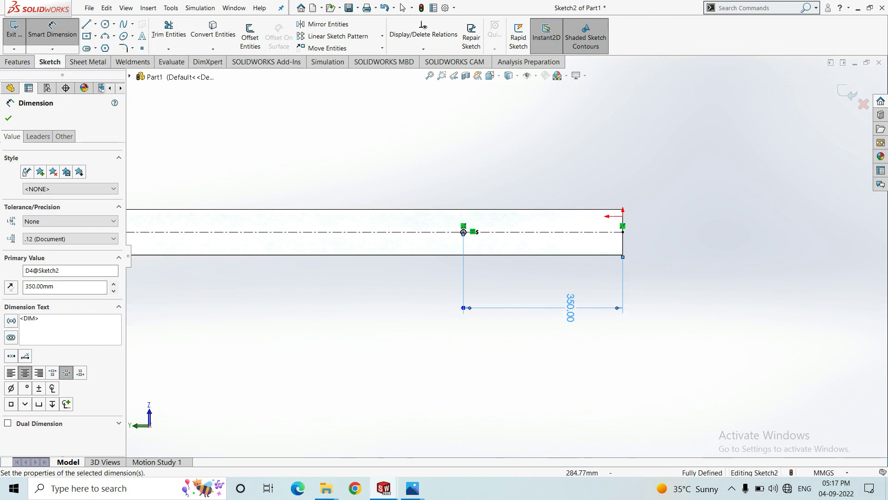
Finish the hole sketch and cut-extrude its three circles through the web with a blind depth of 10 mm.
click(848, 92)
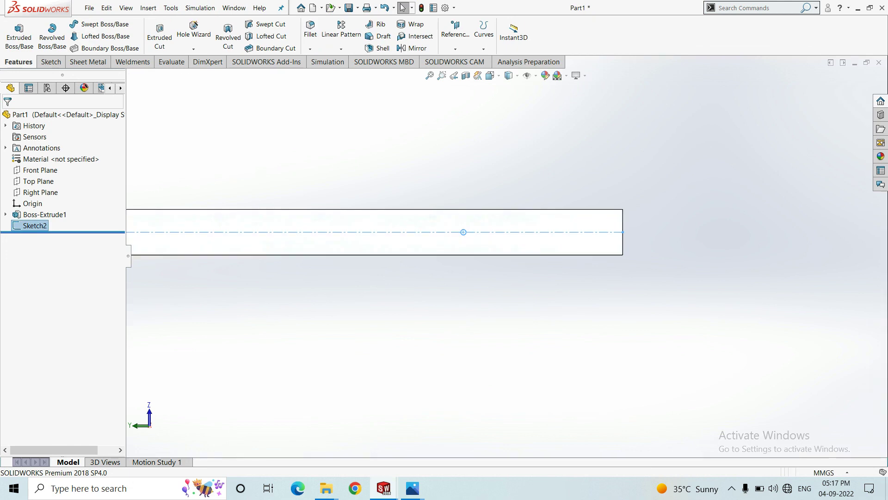
click(159, 35)
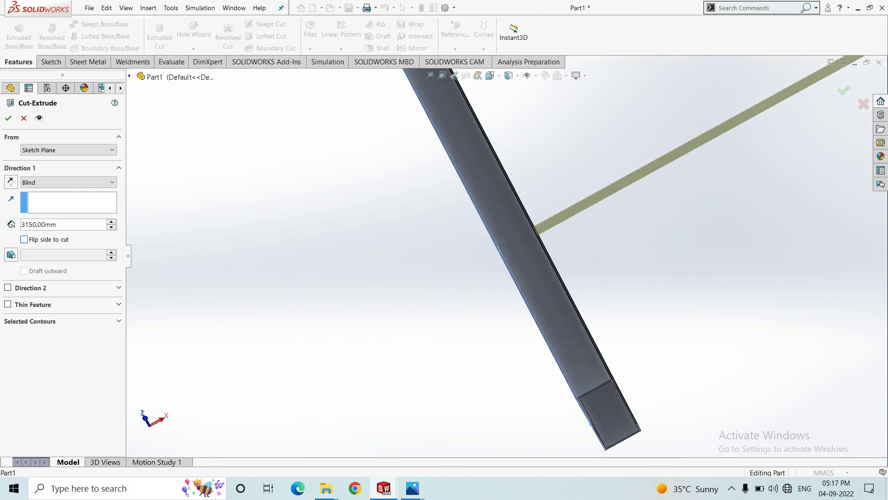
text(10)
key(Return)
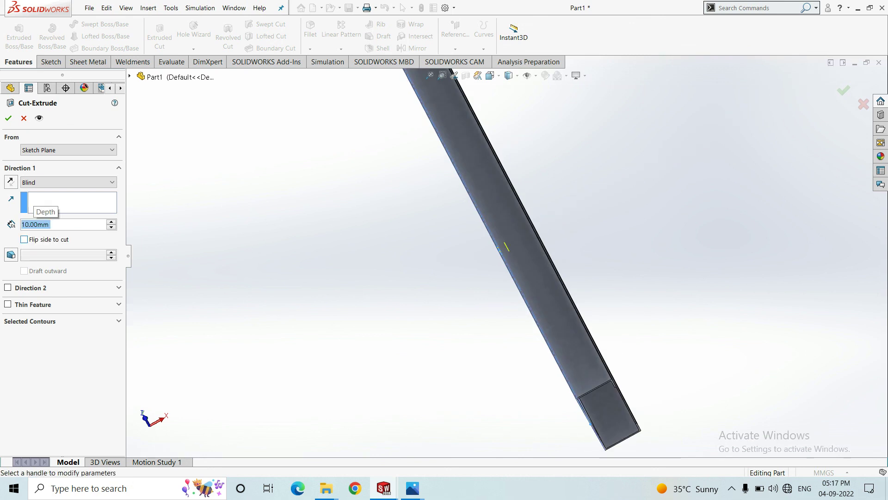
key(Return)
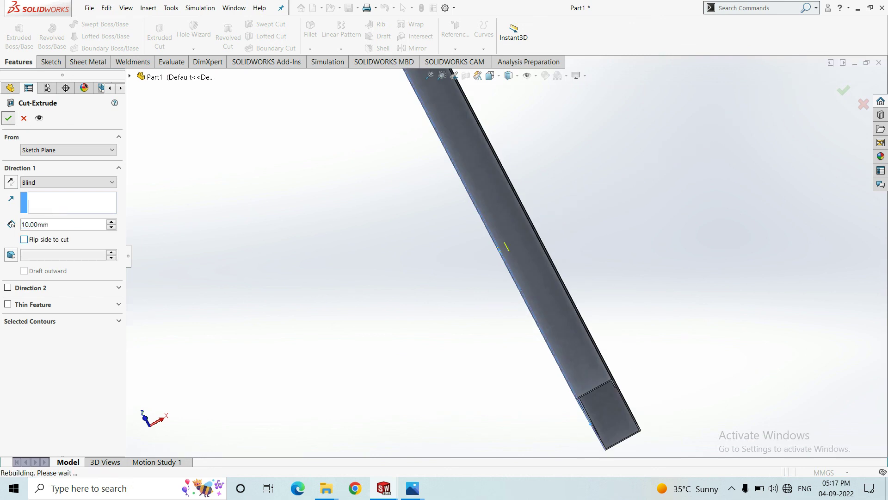
Assign the material AISI 1015 Steel, Cold Drawn (SS) to the C-section part.
scroll(509, 263, up, 3)
middle_drag(508, 264, 650, 273)
key(f)
key(space)
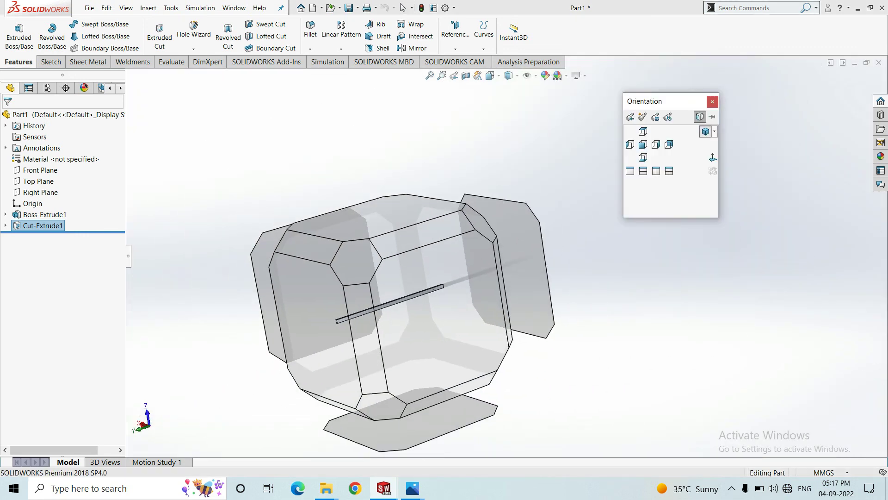
click(706, 131)
middle_drag(555, 222, 555, 250)
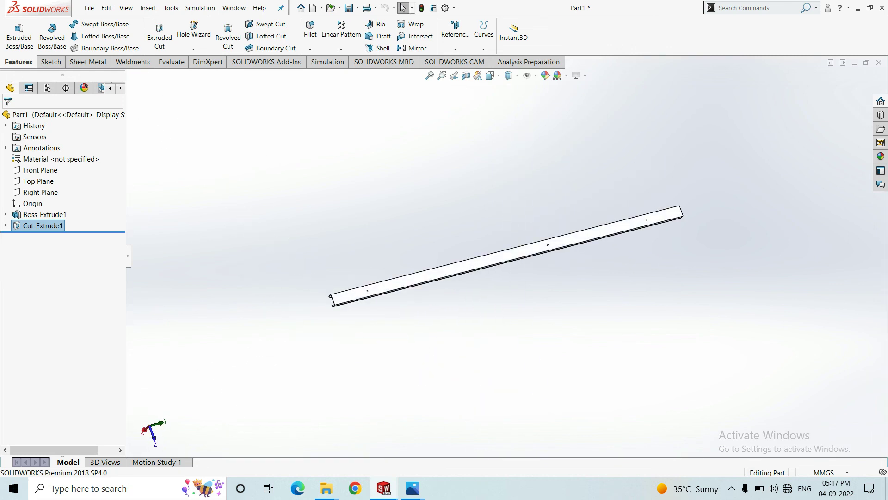
right_click(45, 159)
click(80, 168)
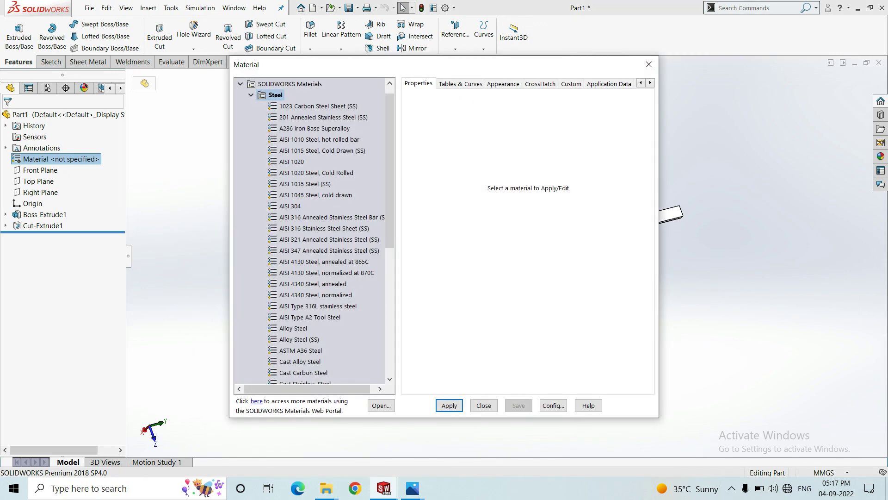
click(329, 150)
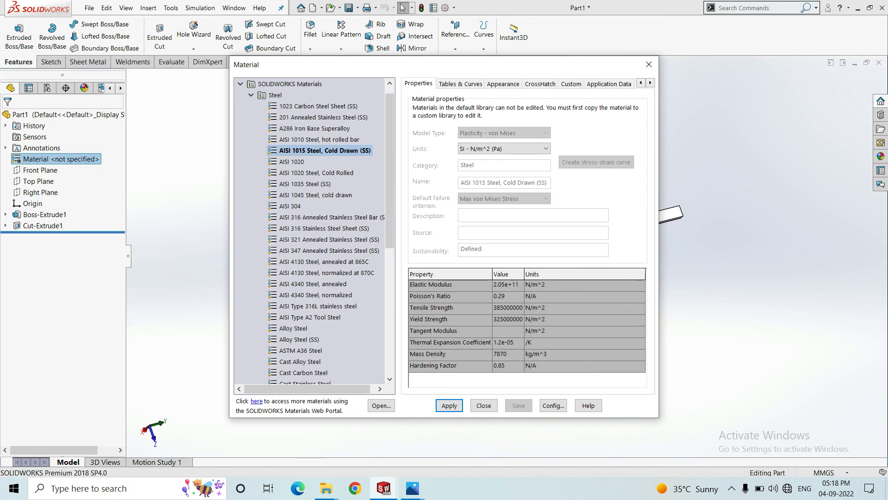
click(449, 406)
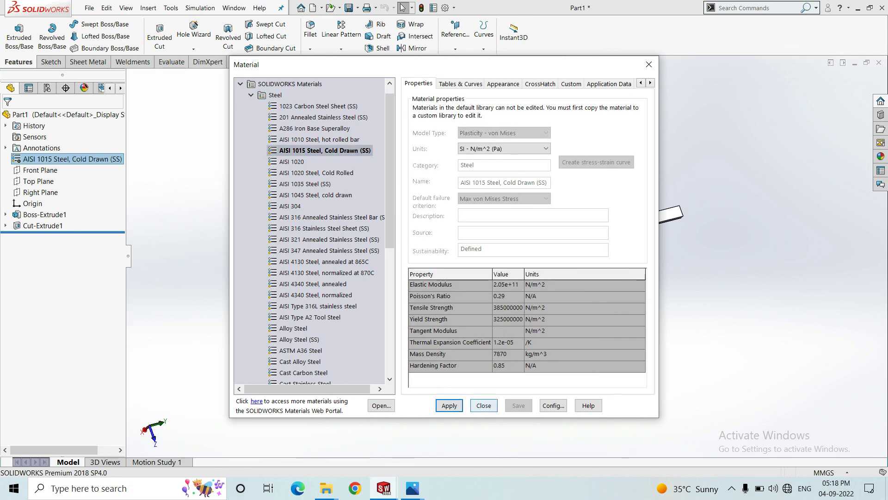
click(483, 405)
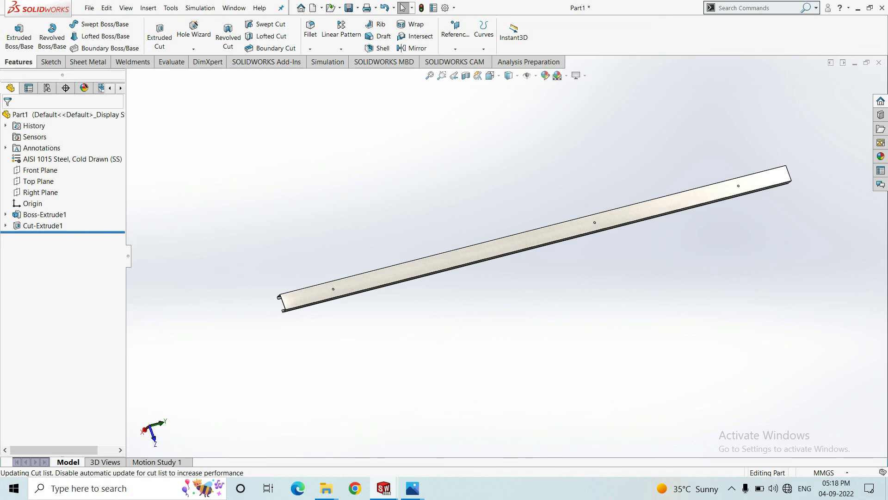
click(732, 488)
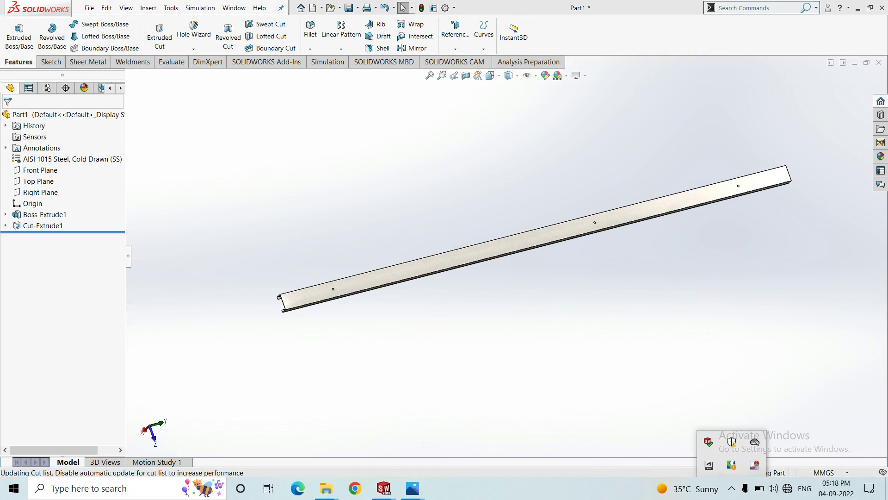